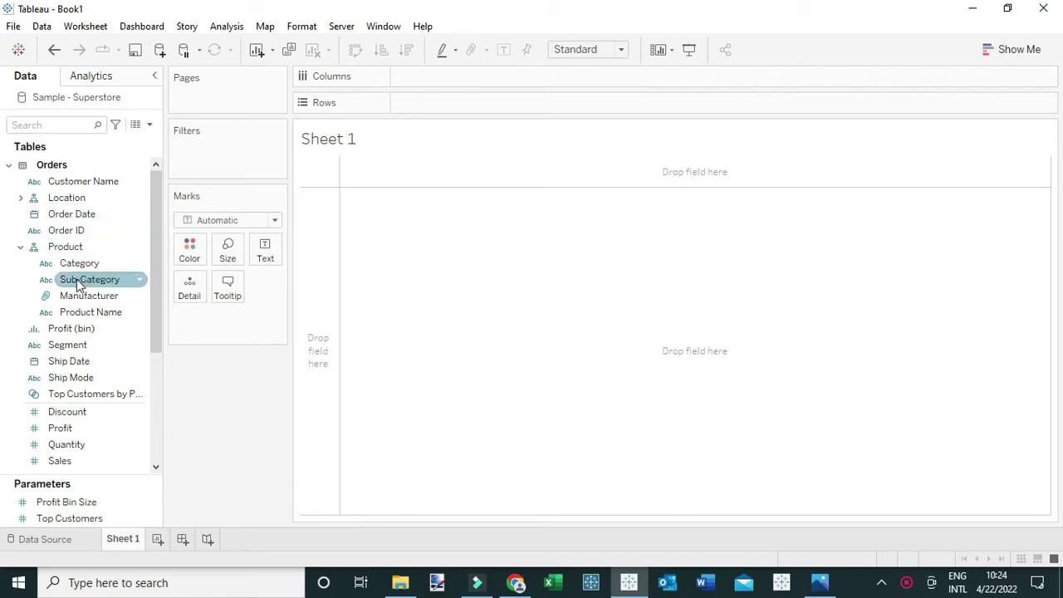
Build a text table with Sub-Category on rows, the year of Order Date on columns and Sales as the cell values
{"action": "left_click_drag", "start_coordinate": [78, 285], "coordinate": [446, 107]}
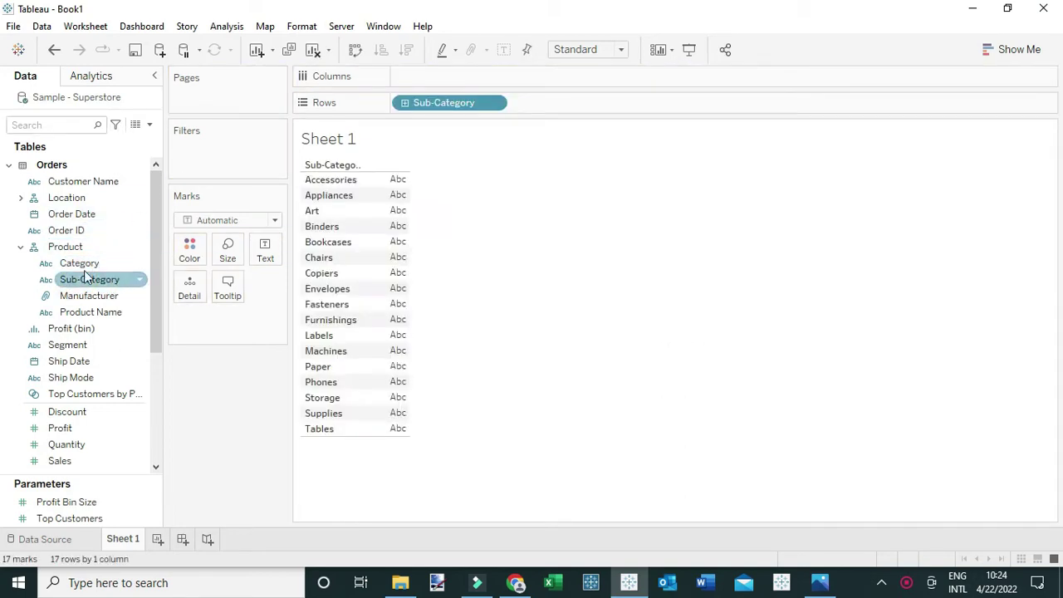
{"action": "left_click_drag", "start_coordinate": [71, 213], "coordinate": [398, 81]}
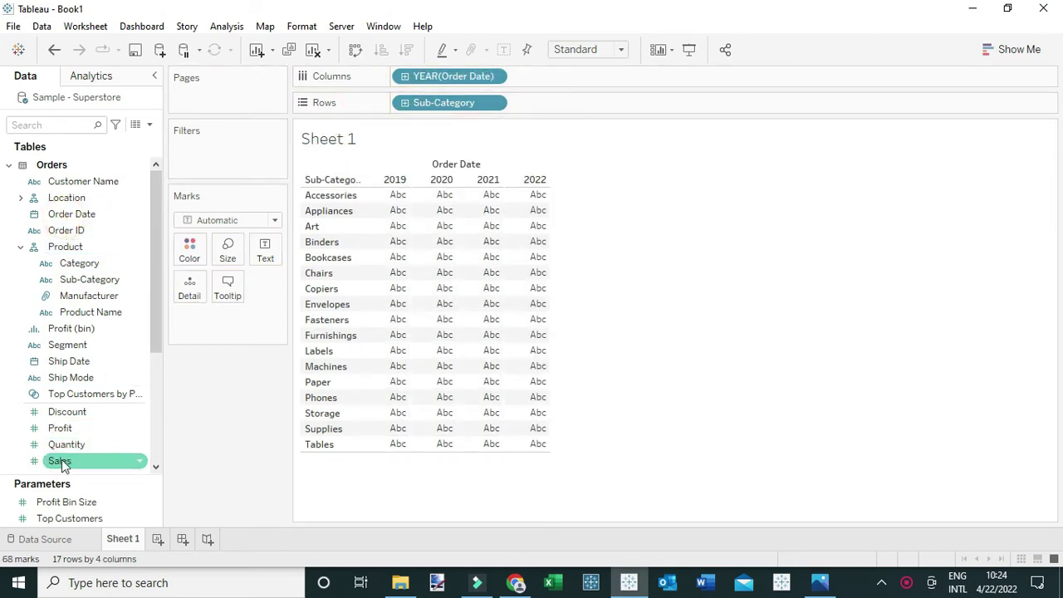
{"action": "left_click_drag", "start_coordinate": [62, 465], "coordinate": [259, 251]}
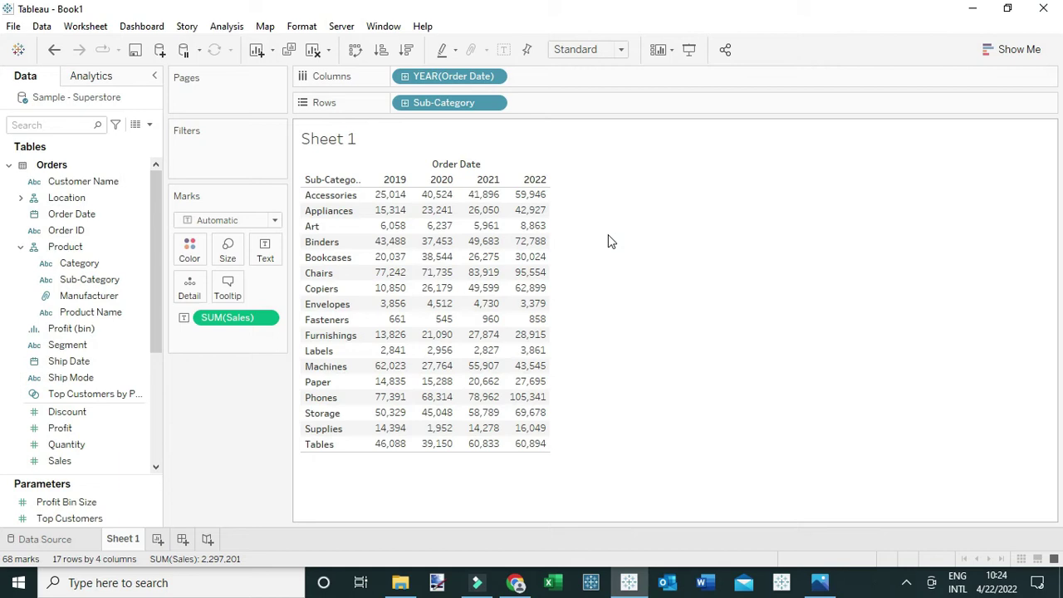
Apply the Percent Difference quick table calculation to the Sales measure in the table
{"action": "left_click", "coordinate": [265, 319]}
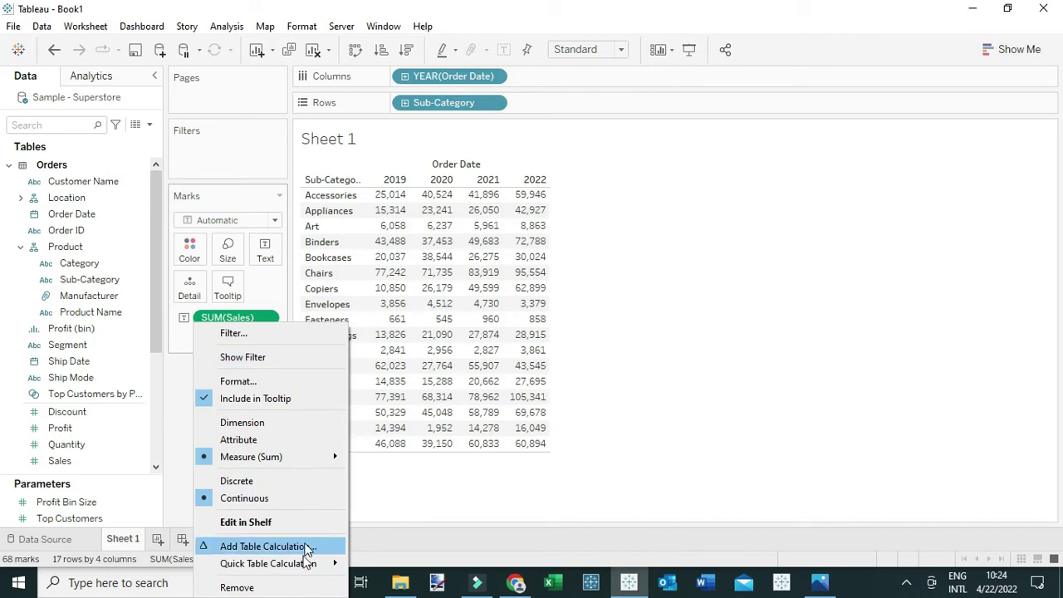
{"action": "mouse_move", "coordinate": [299, 572]}
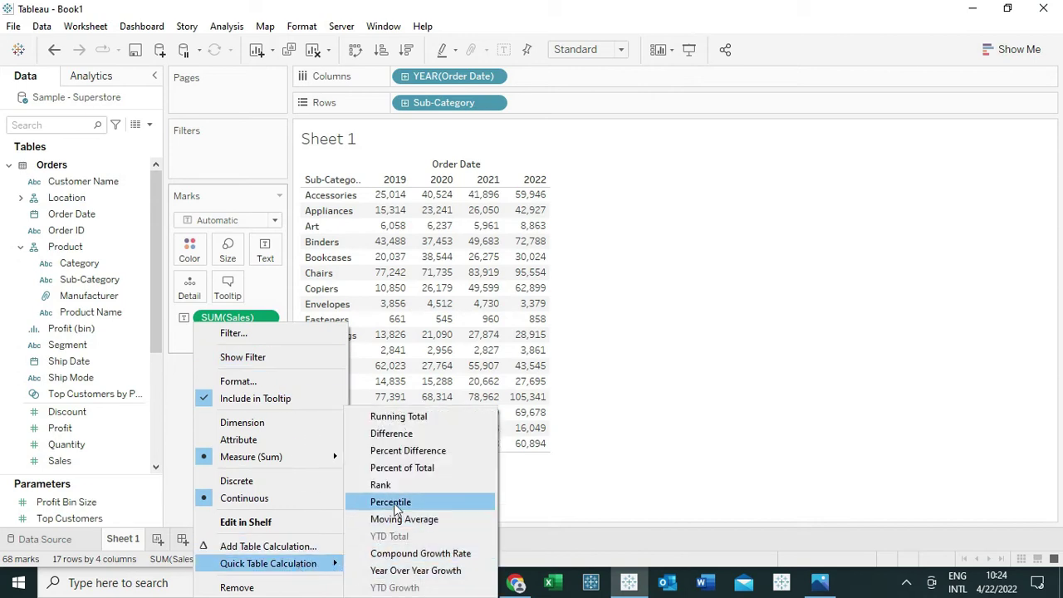
{"action": "left_click", "coordinate": [397, 452]}
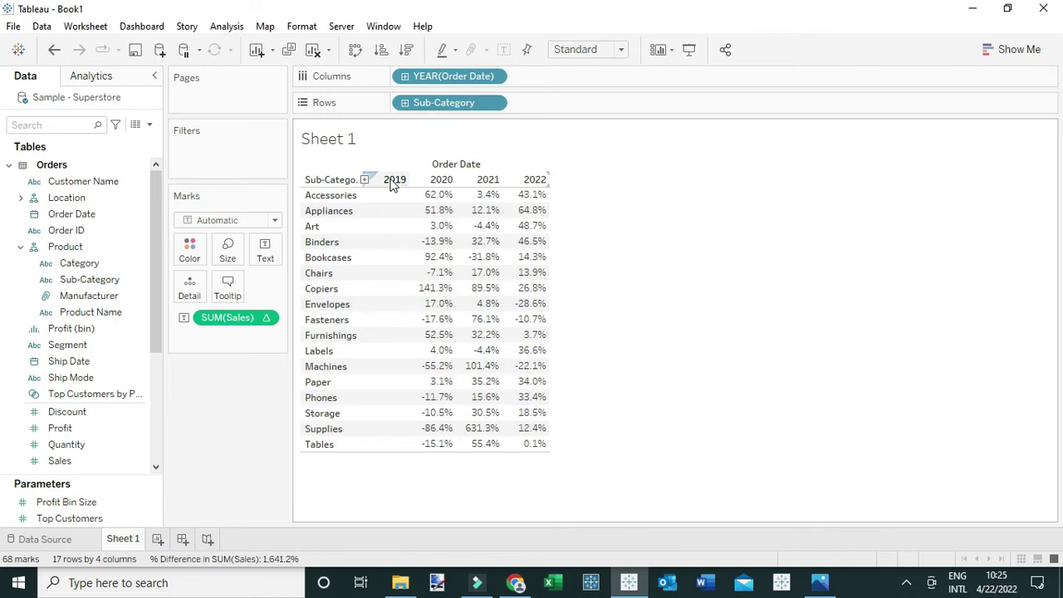
Hide the empty 2019 column in the table
{"action": "left_click", "coordinate": [393, 181]}
{"action": "right_click", "coordinate": [392, 181]}
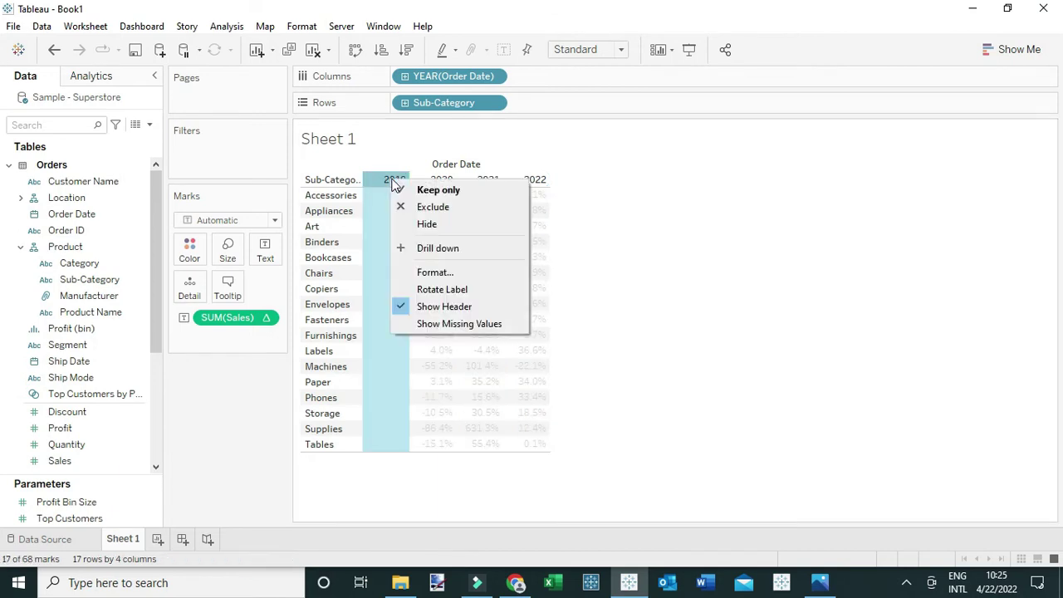
{"action": "left_click", "coordinate": [426, 226]}
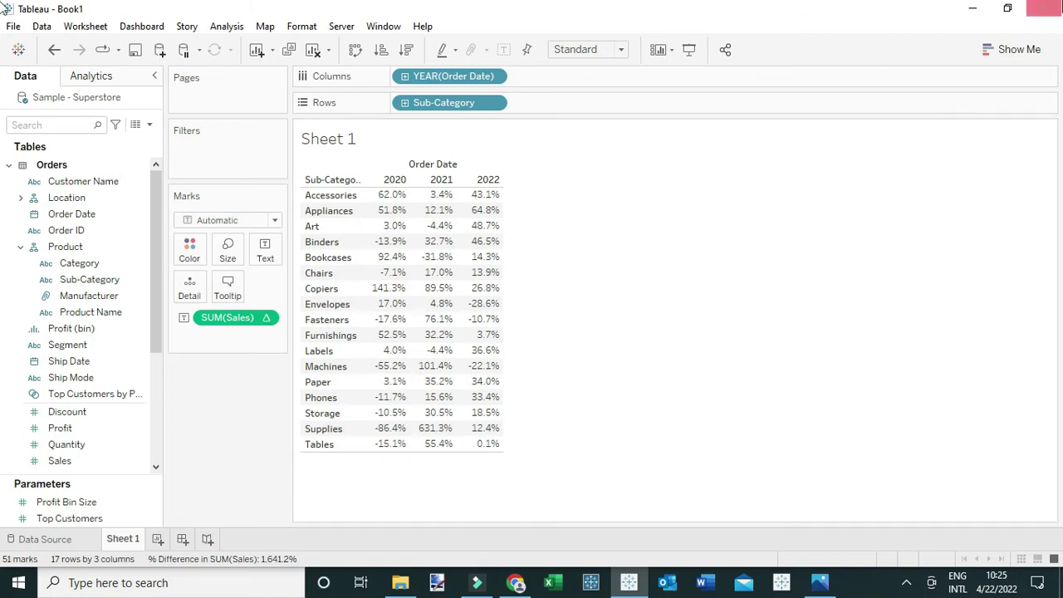
Duplicate the worksheet three times, making Sheet 1 (2), Sheet 1 (3) and Sheet 1 (4), and return to Sheet 1
{"action": "right_click", "coordinate": [136, 544]}
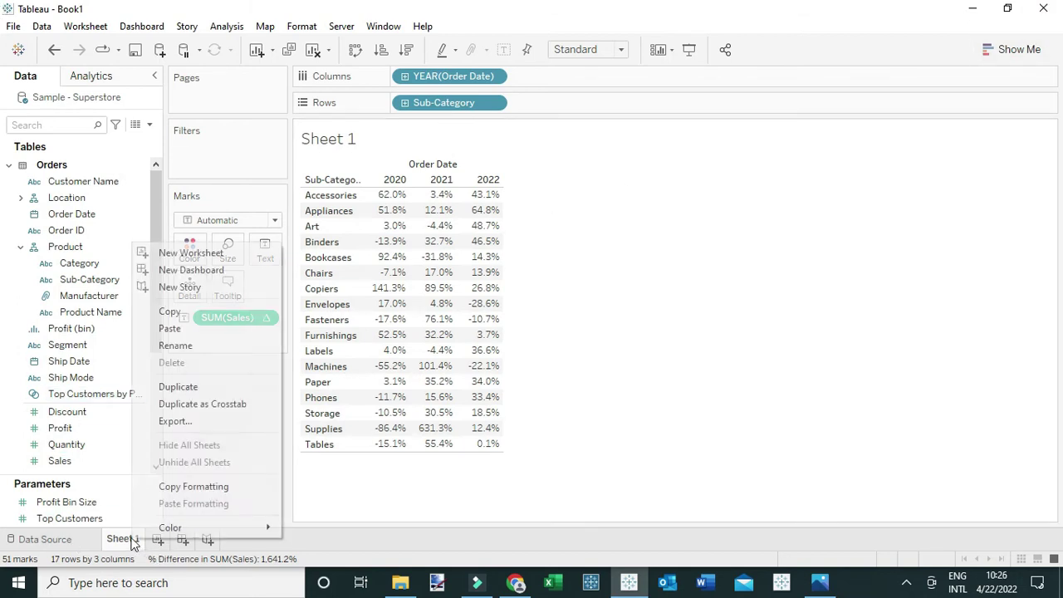
{"action": "left_click", "coordinate": [166, 386]}
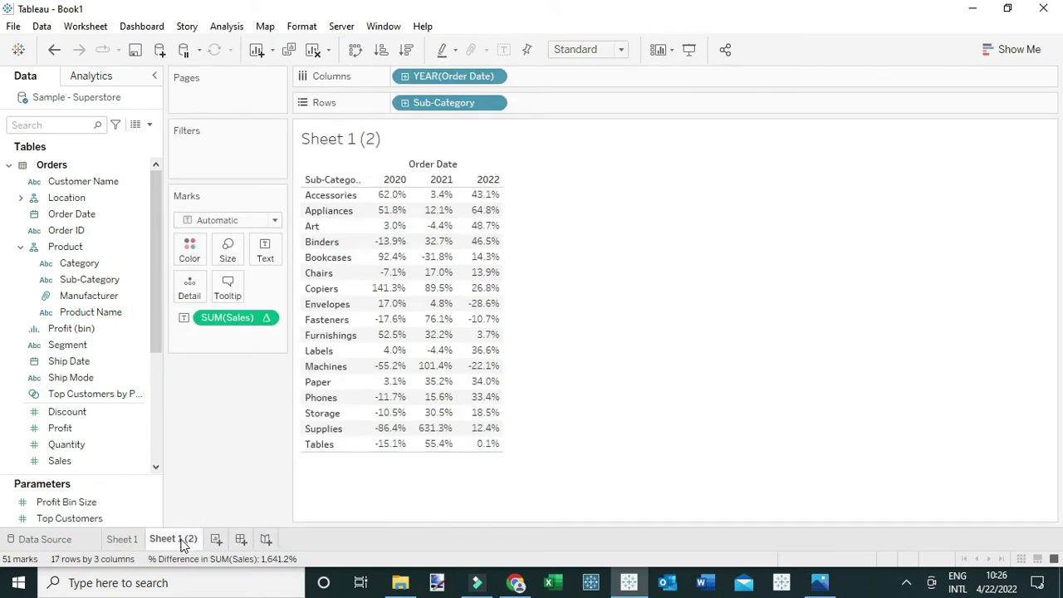
{"action": "right_click", "coordinate": [179, 539]}
{"action": "left_click", "coordinate": [224, 394]}
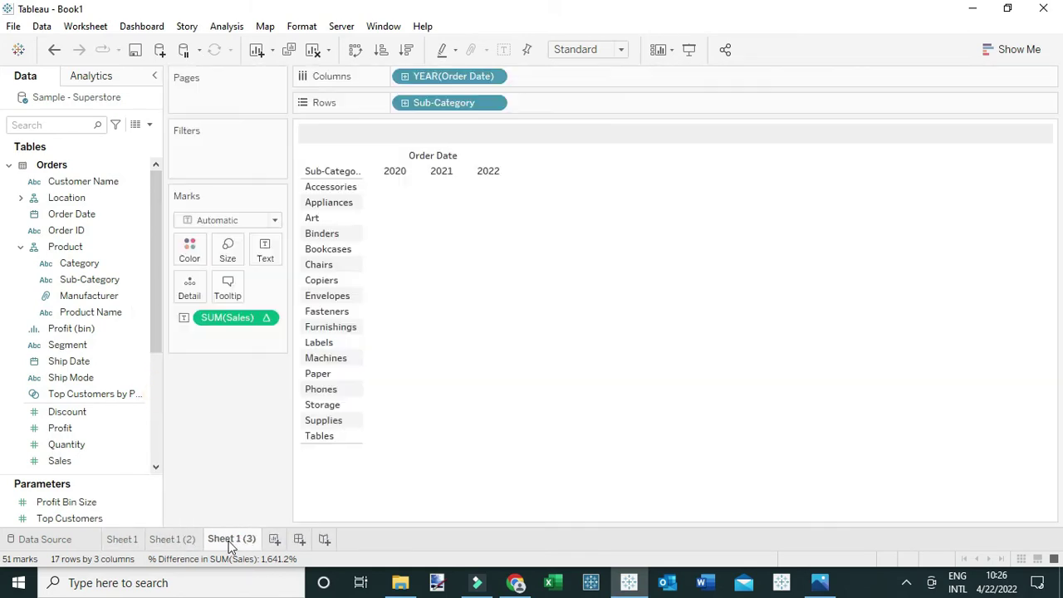
{"action": "right_click", "coordinate": [233, 541]}
{"action": "left_click", "coordinate": [278, 391]}
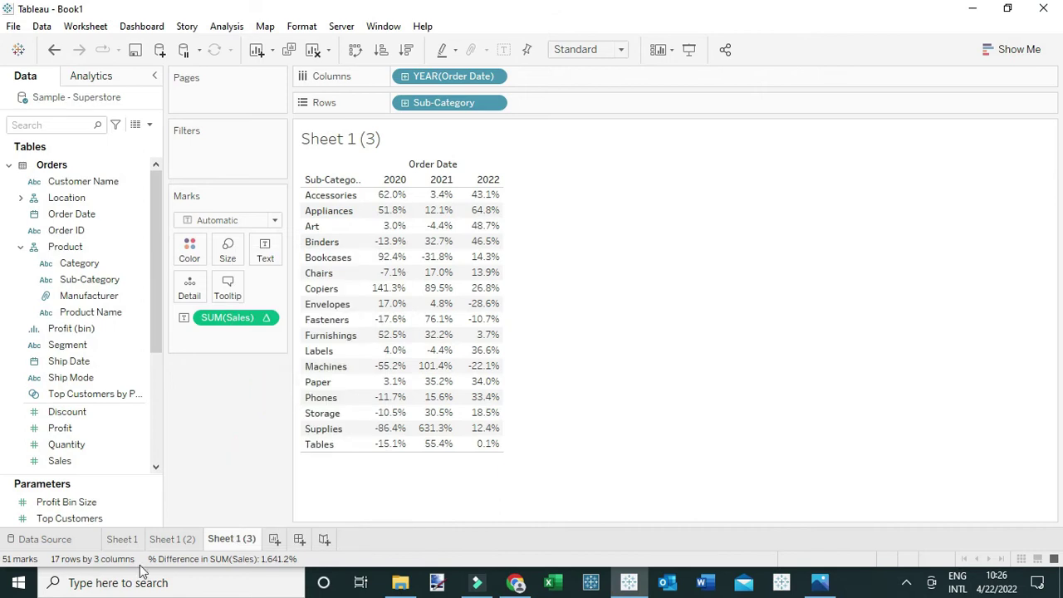
{"action": "left_click", "coordinate": [122, 539]}
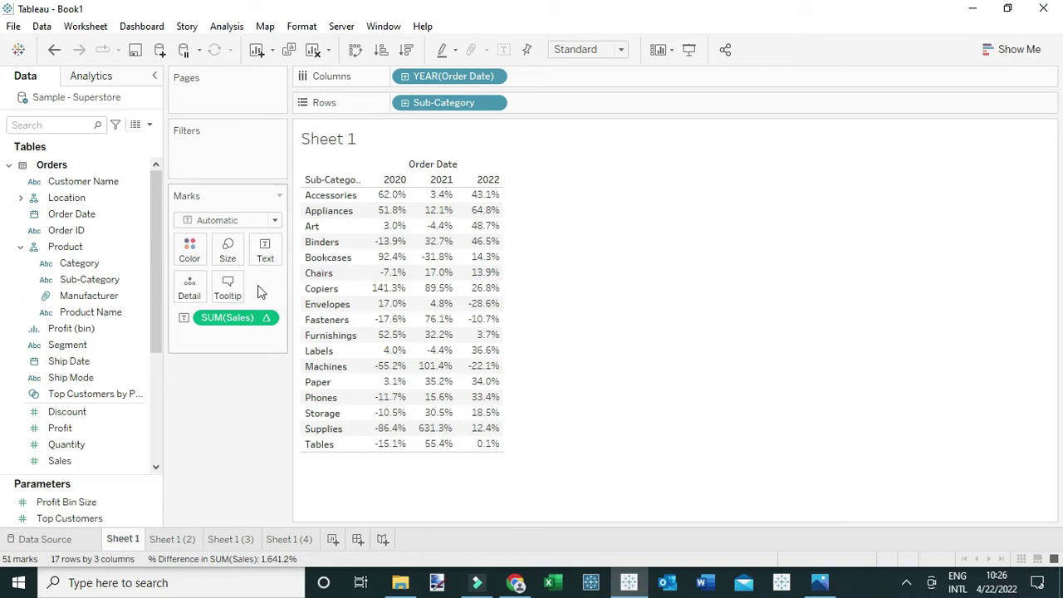
Save the Sales table calculation as a reusable calculated field in the data source, named Percent Difference
{"action": "left_click_drag", "start_coordinate": [234, 323], "coordinate": [82, 367]}
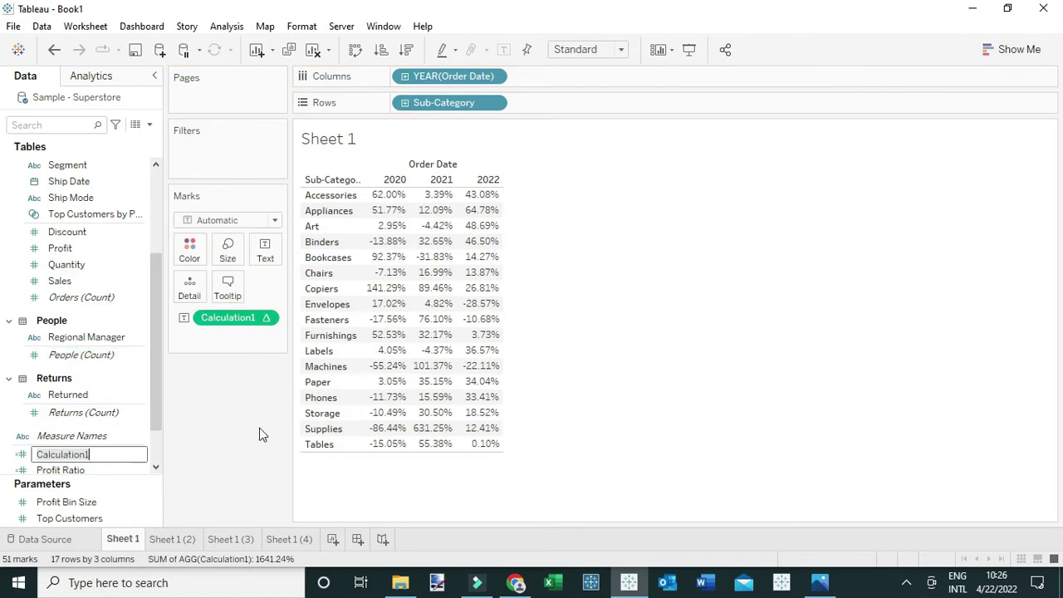
{"action": "type", "text": "Percent F"}
{"action": "key", "text": "BackSpace"}
{"action": "type", "text": "Difference"}
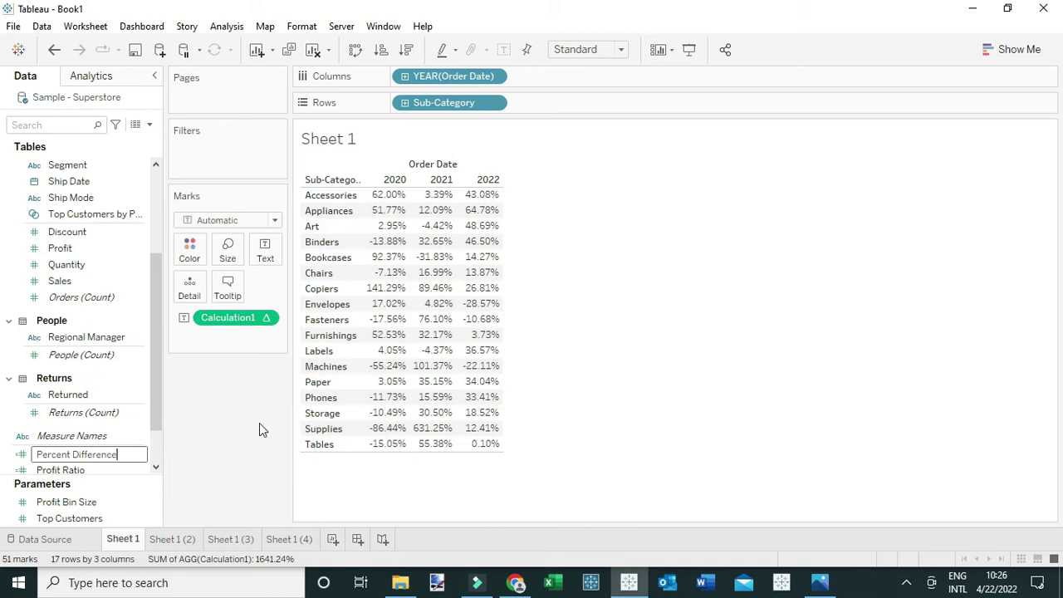
{"action": "key", "text": "Return"}
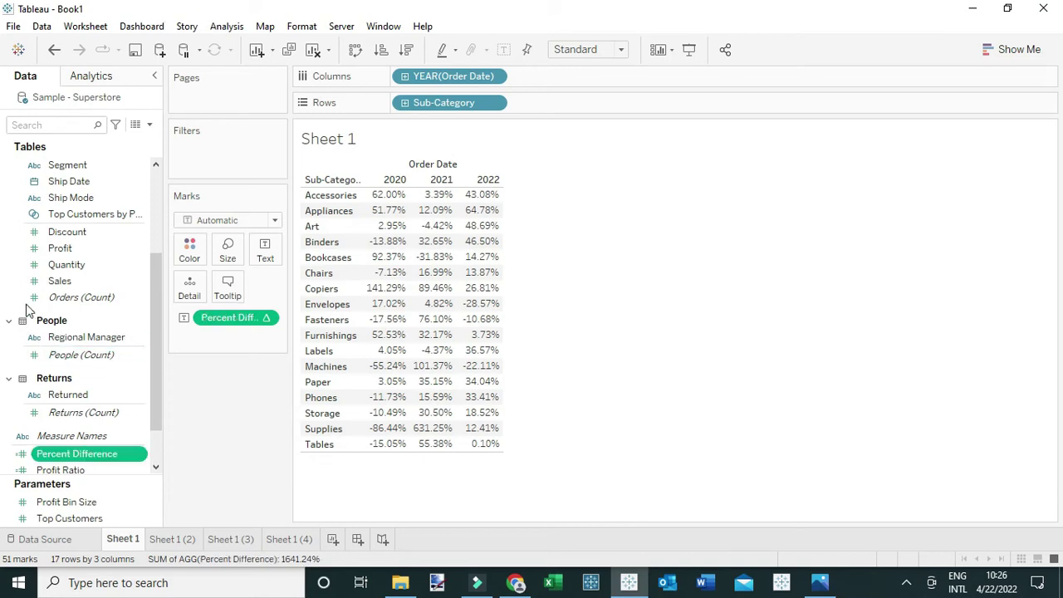
Duplicate the Percent Difference field, open the copy for editing and name it KPI
{"action": "scroll", "coordinate": [85, 393], "scroll_direction": "down", "scroll_amount": 1}
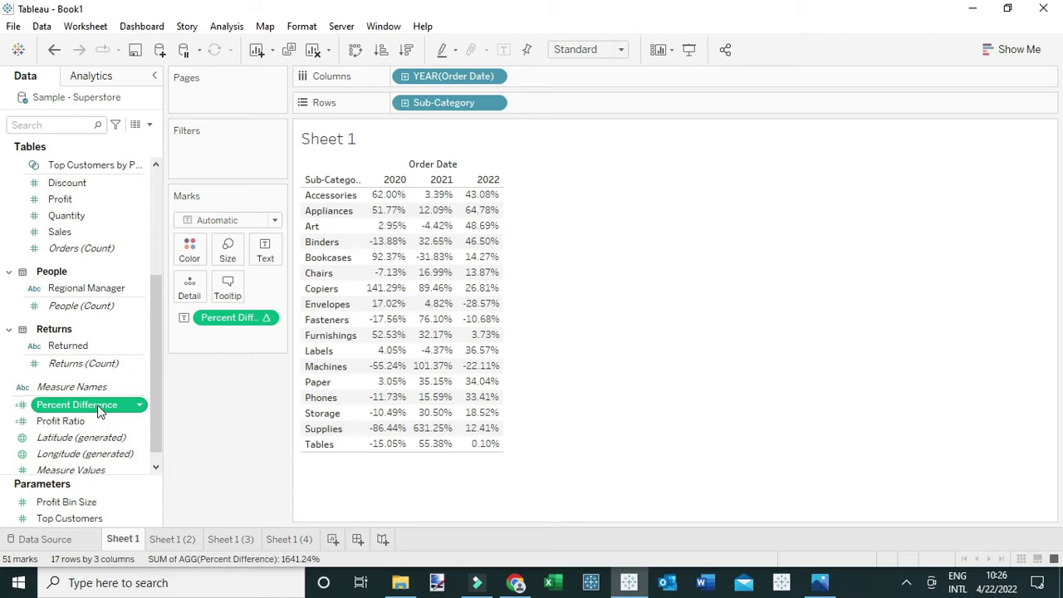
{"action": "right_click", "coordinate": [91, 410]}
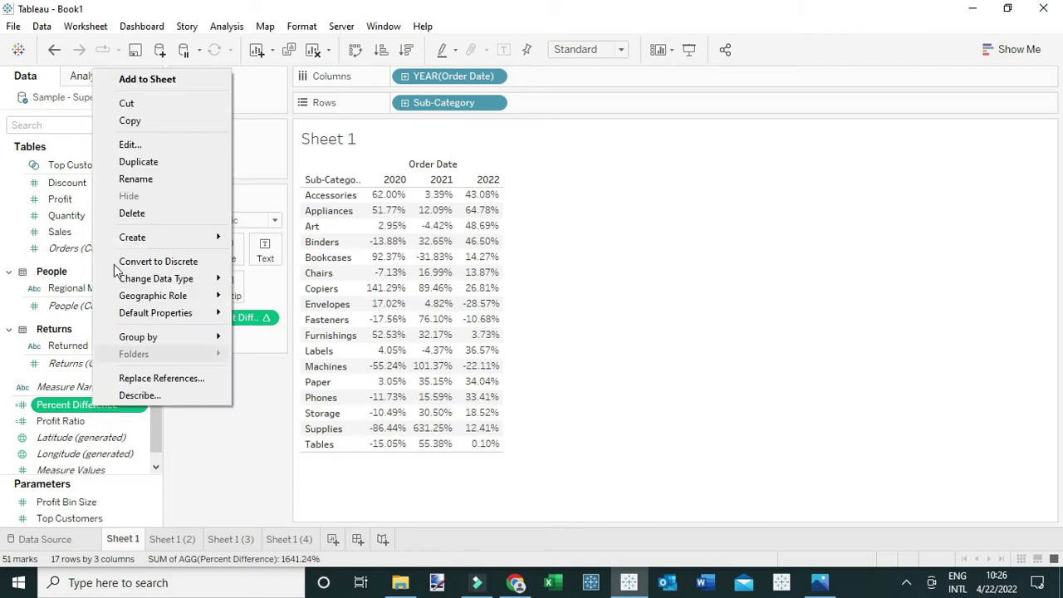
{"action": "left_click", "coordinate": [125, 162]}
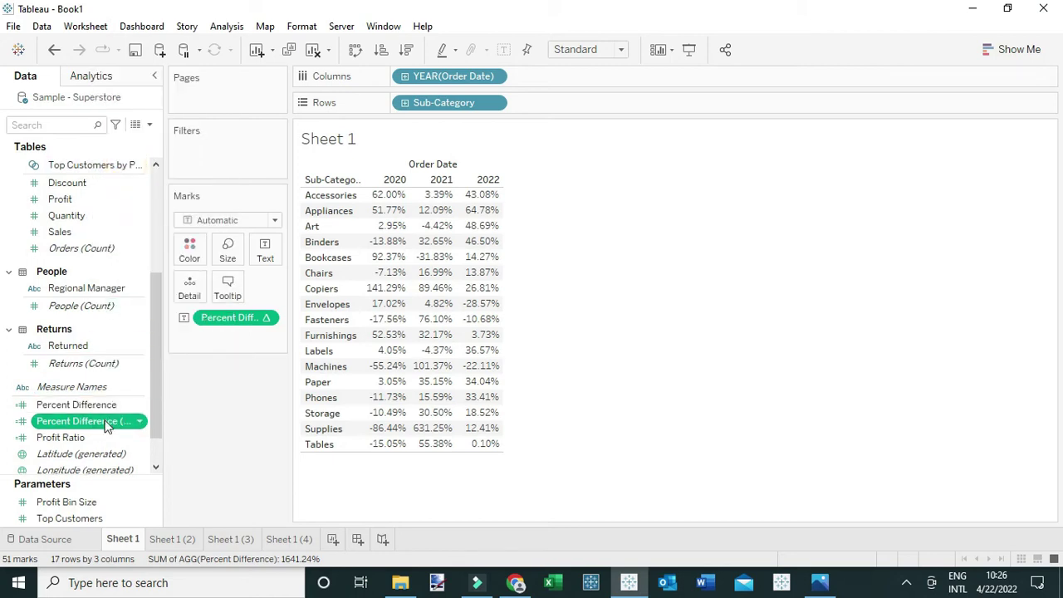
{"action": "right_click", "coordinate": [106, 424]}
{"action": "left_click", "coordinate": [150, 159]}
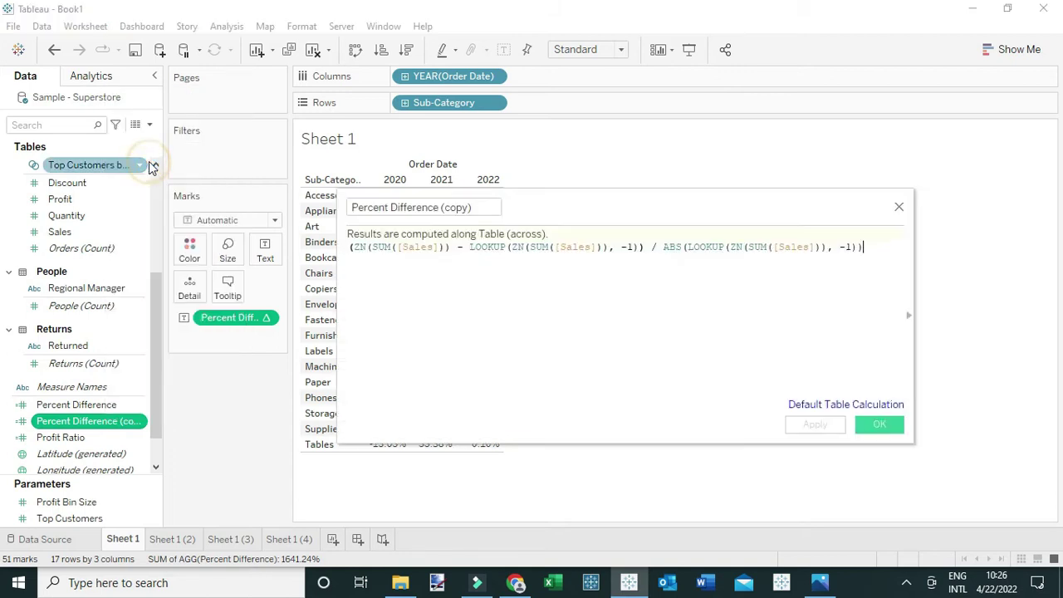
{"action": "left_click_drag", "start_coordinate": [573, 207], "coordinate": [537, 193]}
{"action": "left_click", "coordinate": [440, 194]}
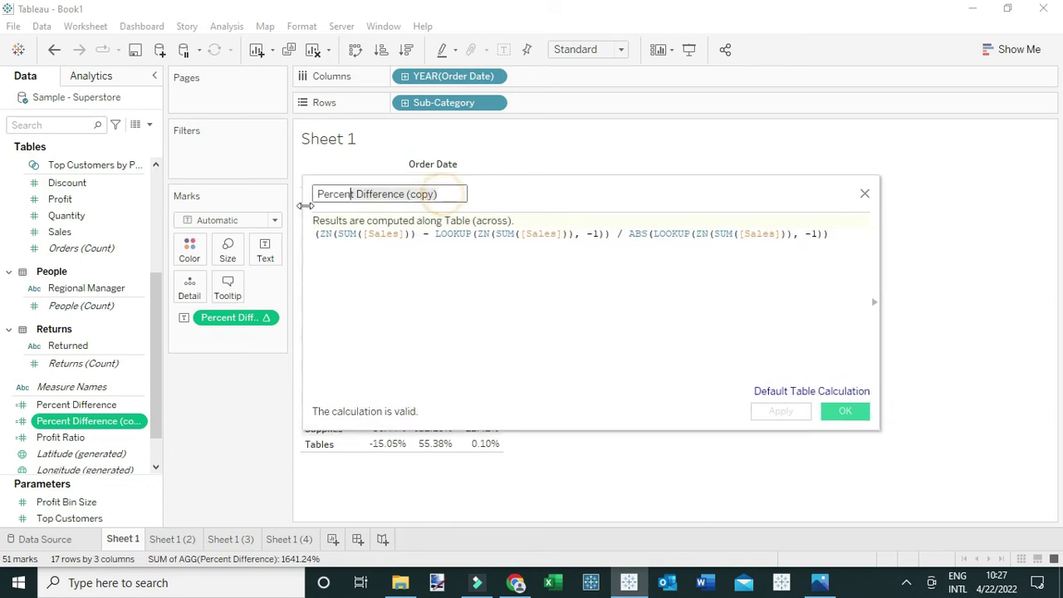
{"action": "type", "text": "KP"}
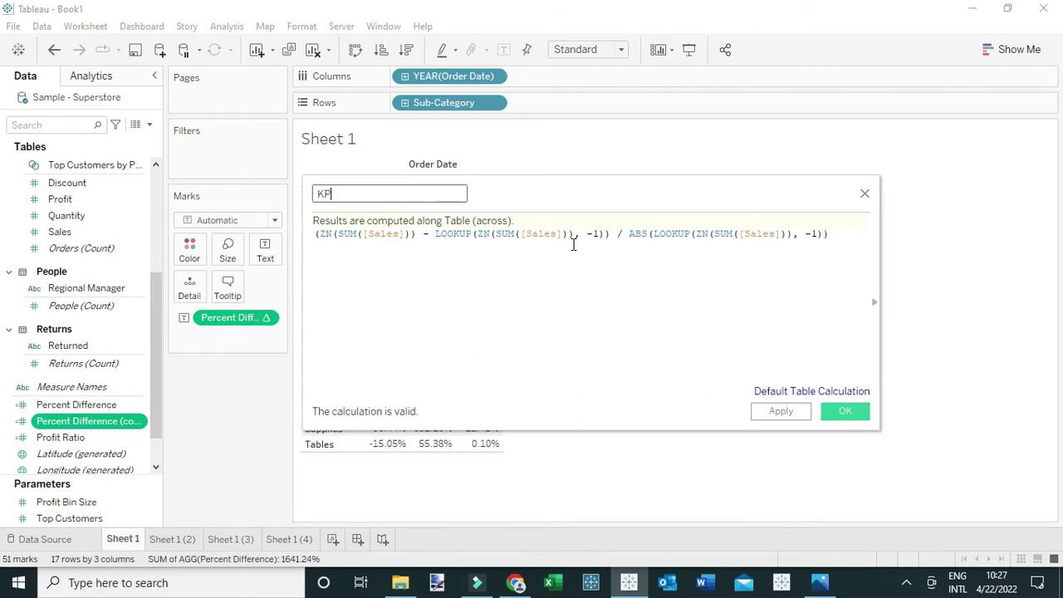
{"action": "type", "text": "I"}
Turn the KPI formula into an IF condition that tests whether the percent difference expression is >0
{"action": "left_click", "coordinate": [317, 233]}
{"action": "type", "text": "if"}
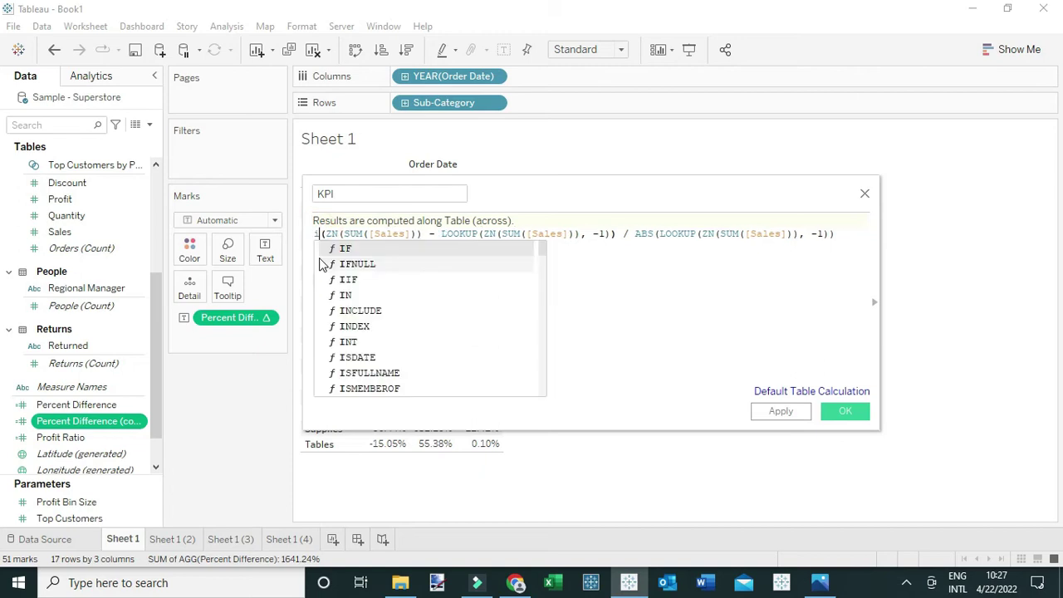
{"action": "left_click_drag", "start_coordinate": [541, 202], "coordinate": [601, 308]}
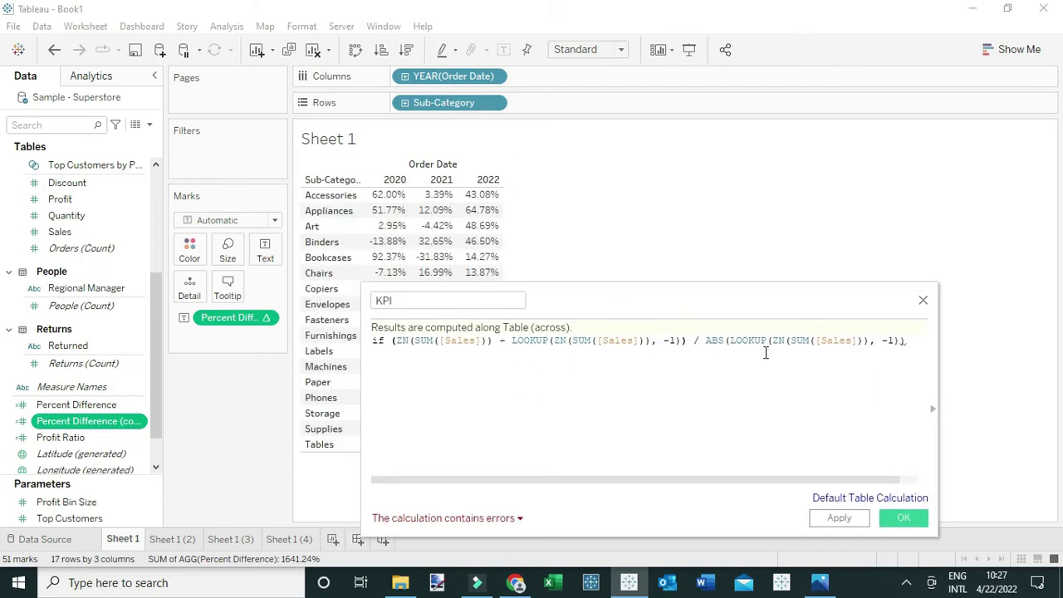
{"action": "mouse_move", "coordinate": [422, 229]}
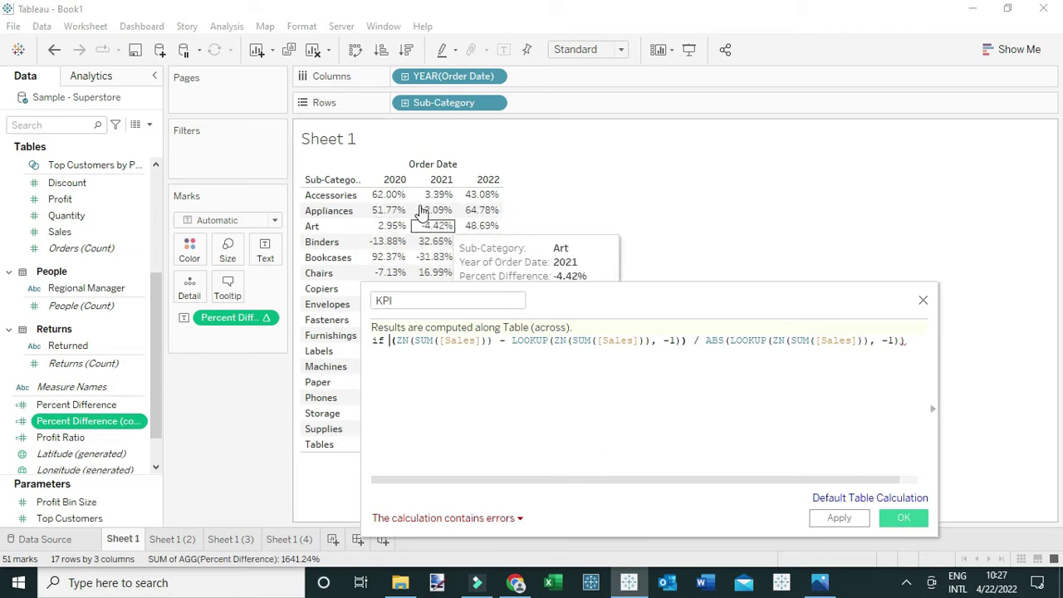
{"action": "left_click", "coordinate": [913, 340]}
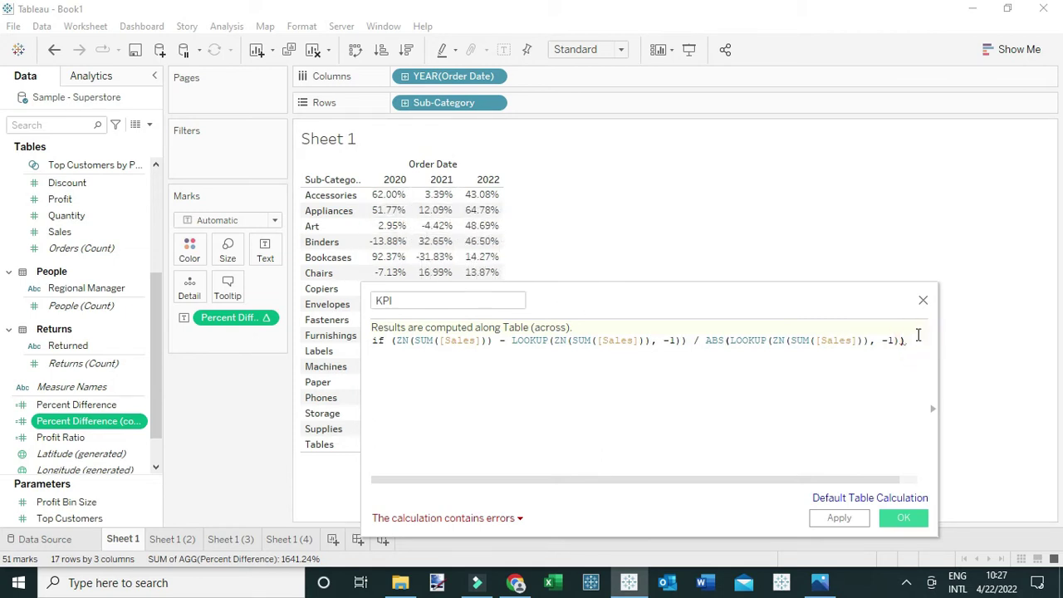
{"action": "type", "text": ">0"}
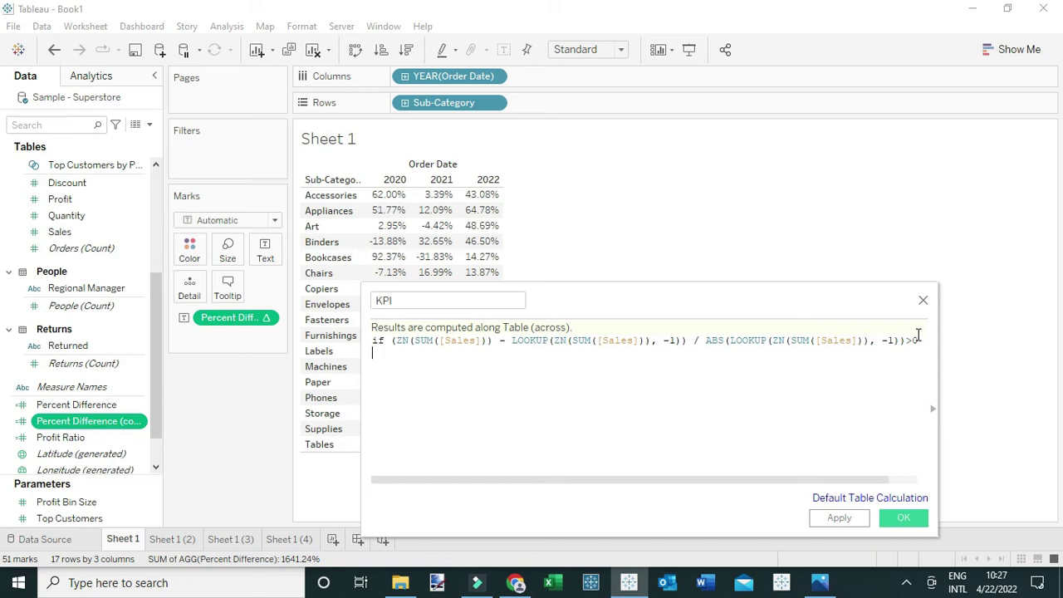
Complete the KPI formula to return '+ve' when the condition holds and '-ve' otherwise, close it with END and save the field
{"action": "key", "text": "Return"}
{"action": "type", "text": "then '+ve' ELSE"}
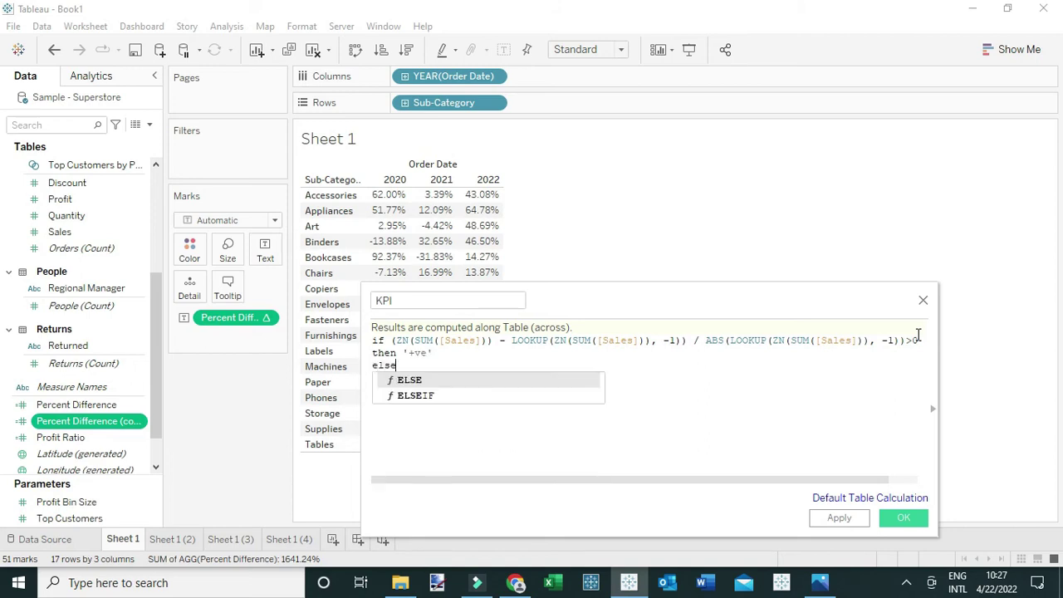
{"action": "key", "text": "Return"}
{"action": "type", "text": "'"}
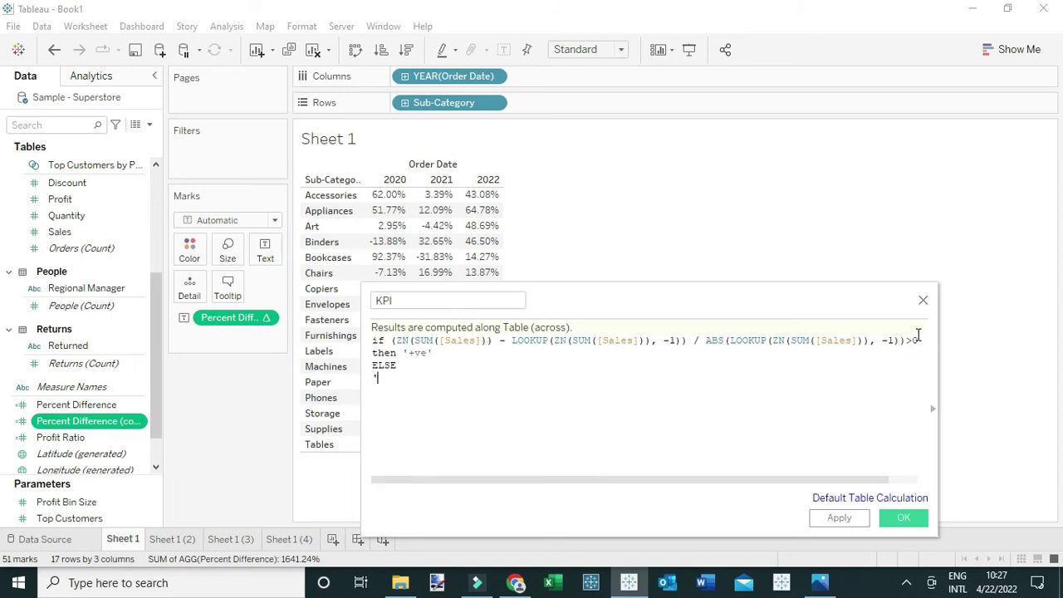
{"action": "type", "text": "-ve"}
{"action": "type", "text": "'"}
{"action": "key", "text": "Return"}
{"action": "type", "text": "END"}
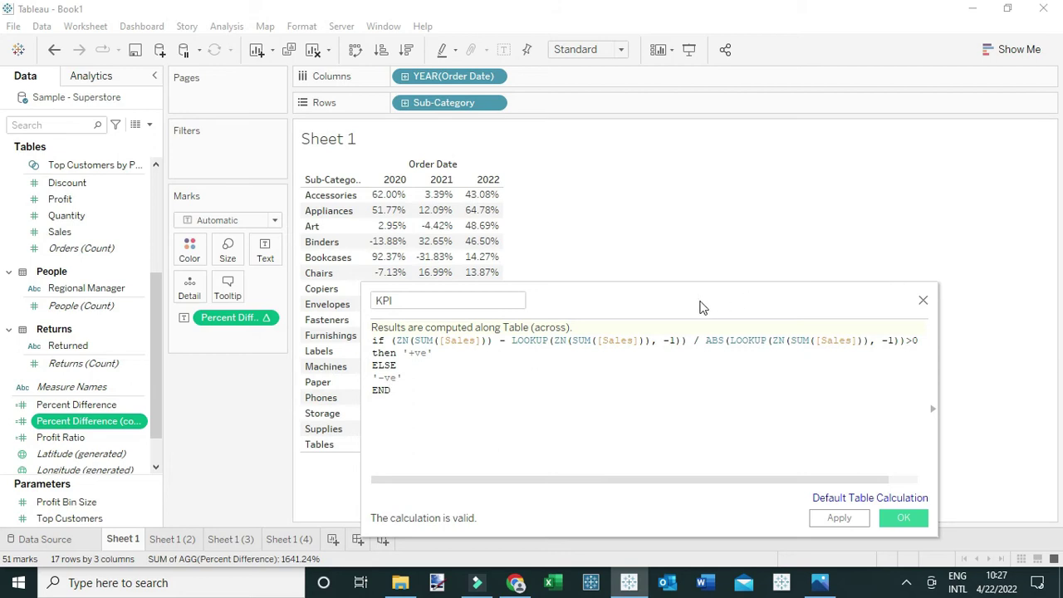
{"action": "left_click_drag", "start_coordinate": [702, 306], "coordinate": [659, 208]}
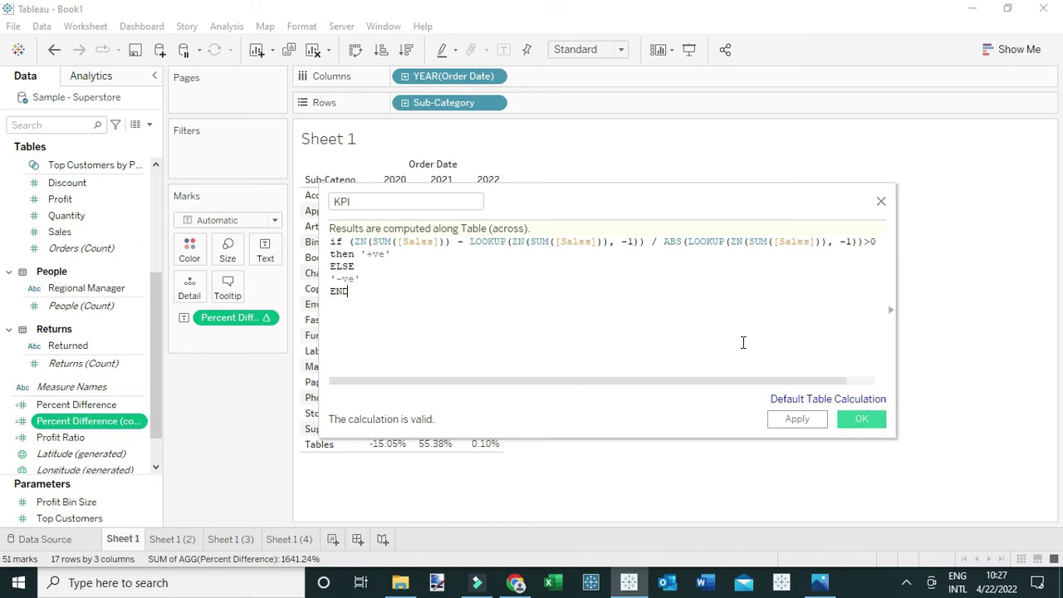
{"action": "left_click", "coordinate": [862, 421]}
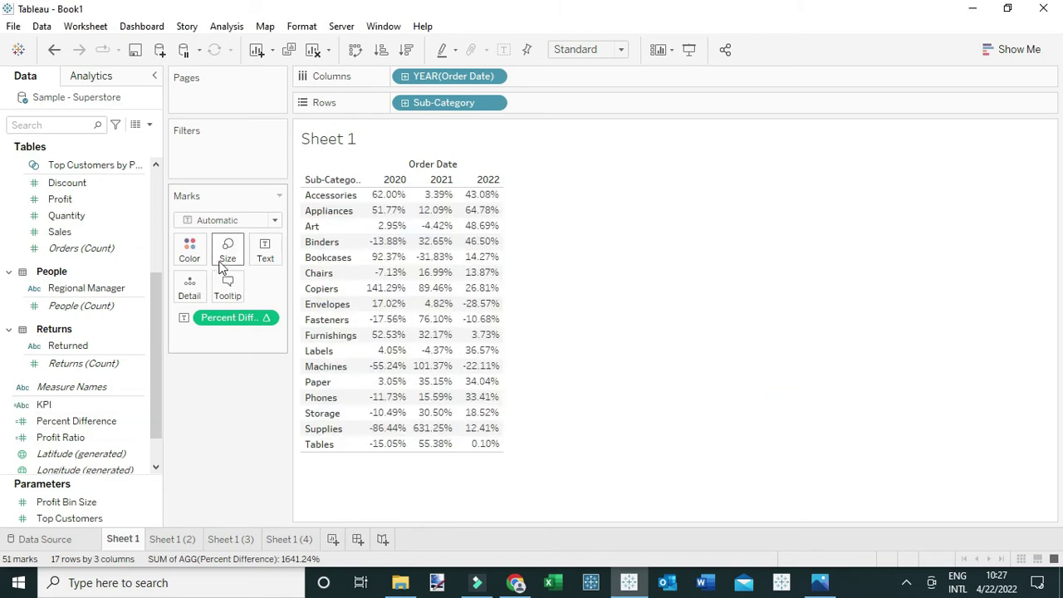
Change the mark type to Shape and assign the KPI field to the marks' shape
{"action": "left_click", "coordinate": [230, 221]}
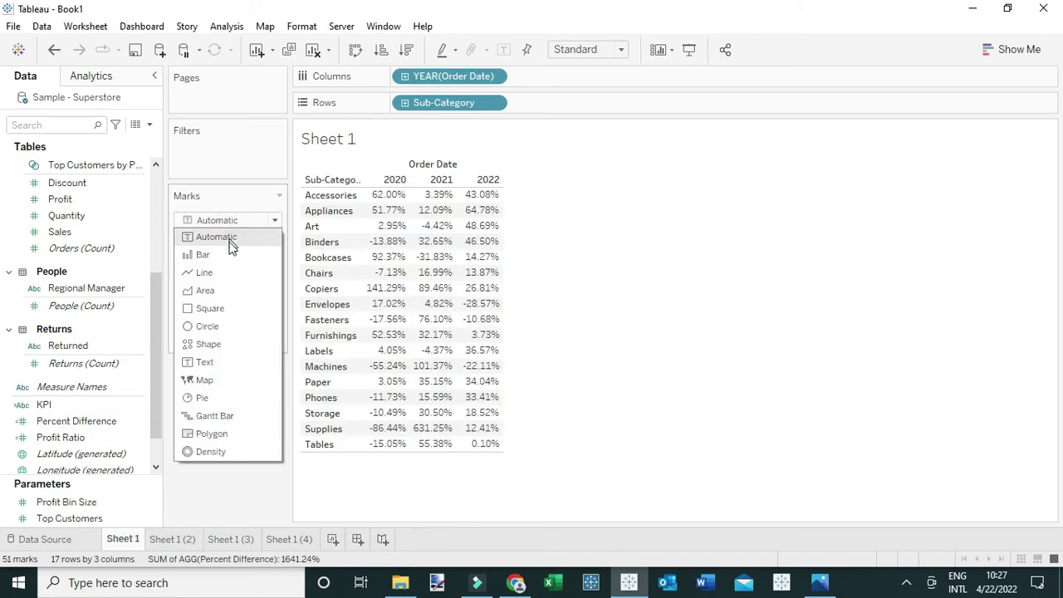
{"action": "left_click", "coordinate": [208, 344]}
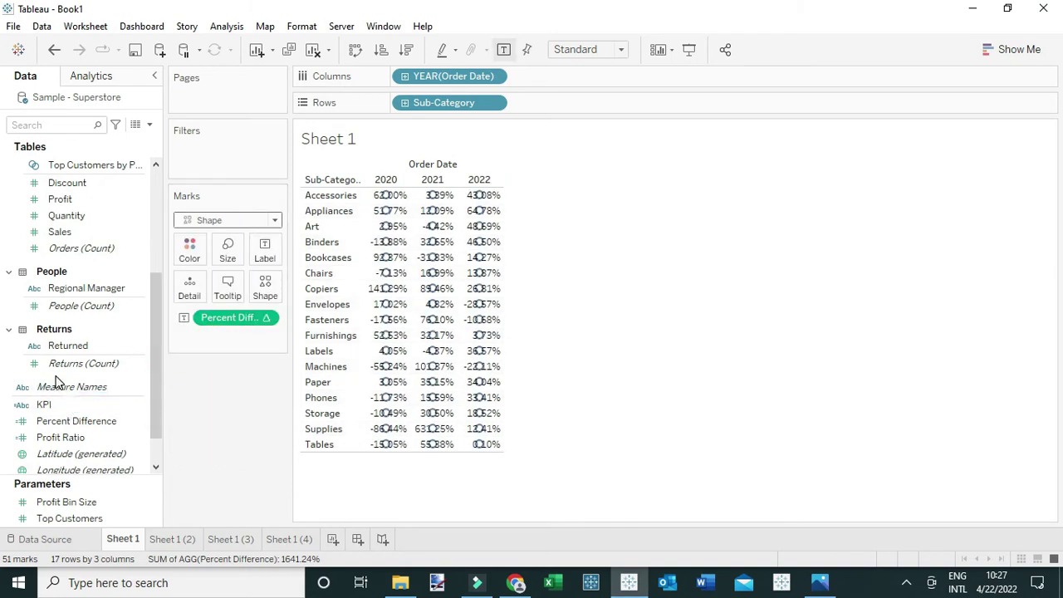
{"action": "left_click_drag", "start_coordinate": [46, 404], "coordinate": [265, 288]}
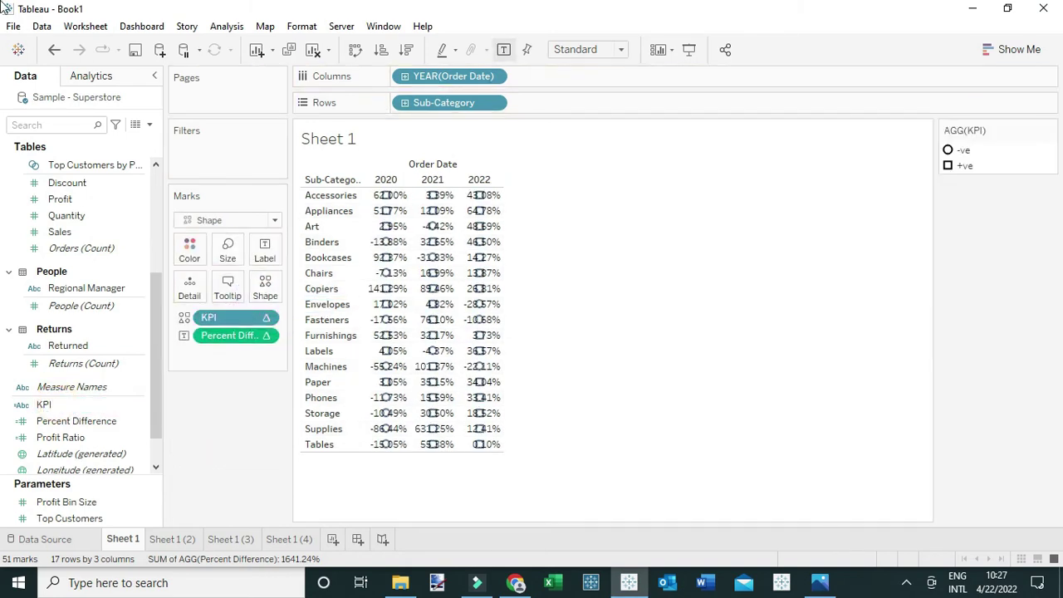
Open the shape settings of the KPI legend and switch the shape palette to Arrows
{"action": "left_click", "coordinate": [1052, 131]}
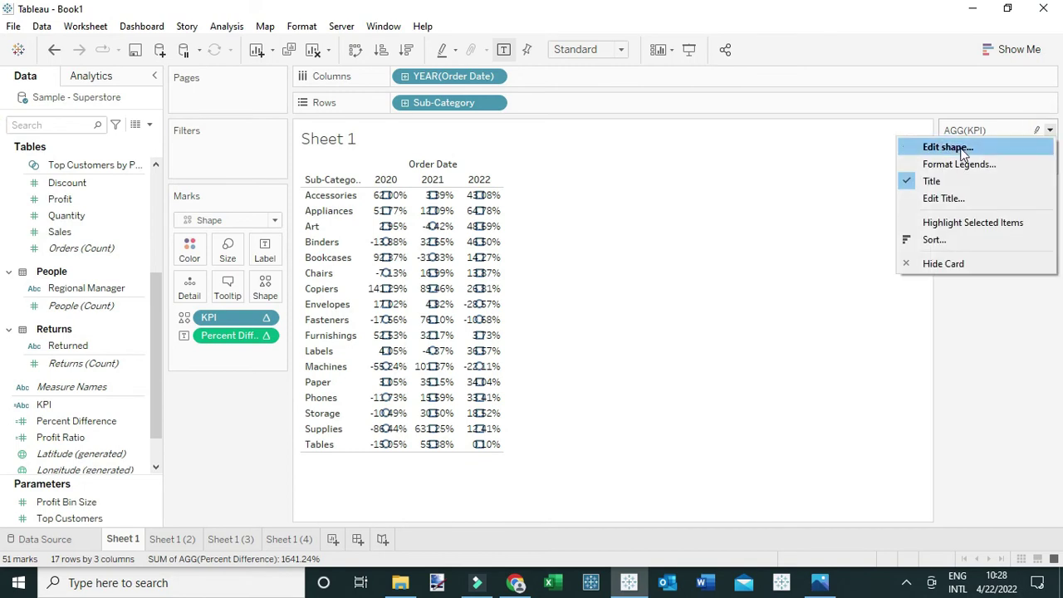
{"action": "left_click", "coordinate": [955, 147]}
{"action": "left_click_drag", "start_coordinate": [487, 126], "coordinate": [669, 121]}
{"action": "left_click", "coordinate": [753, 162]}
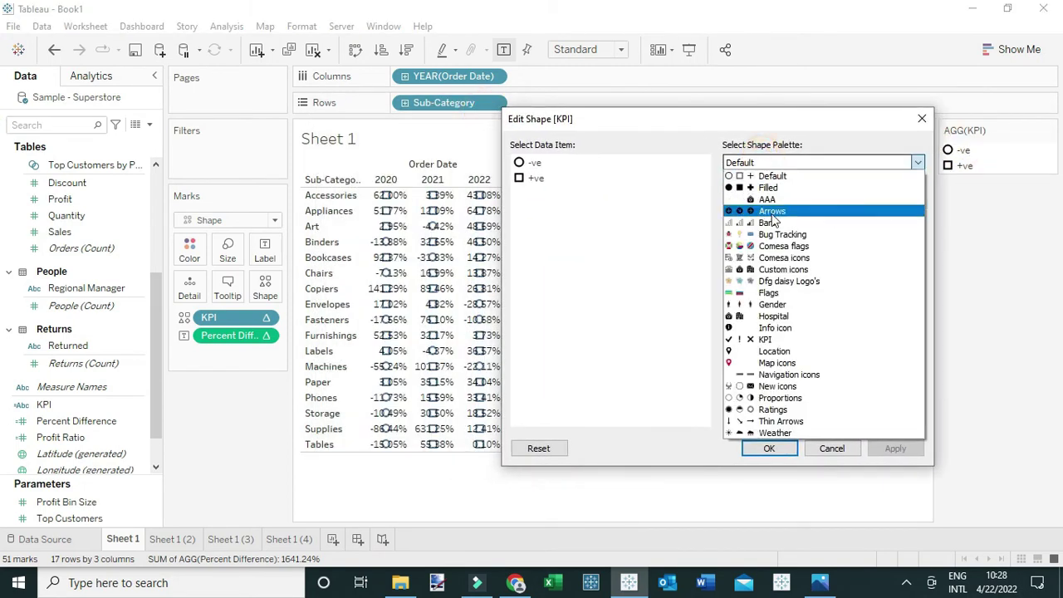
{"action": "left_click", "coordinate": [772, 213]}
{"action": "scroll", "coordinate": [778, 273], "scroll_direction": "down", "scroll_amount": 1}
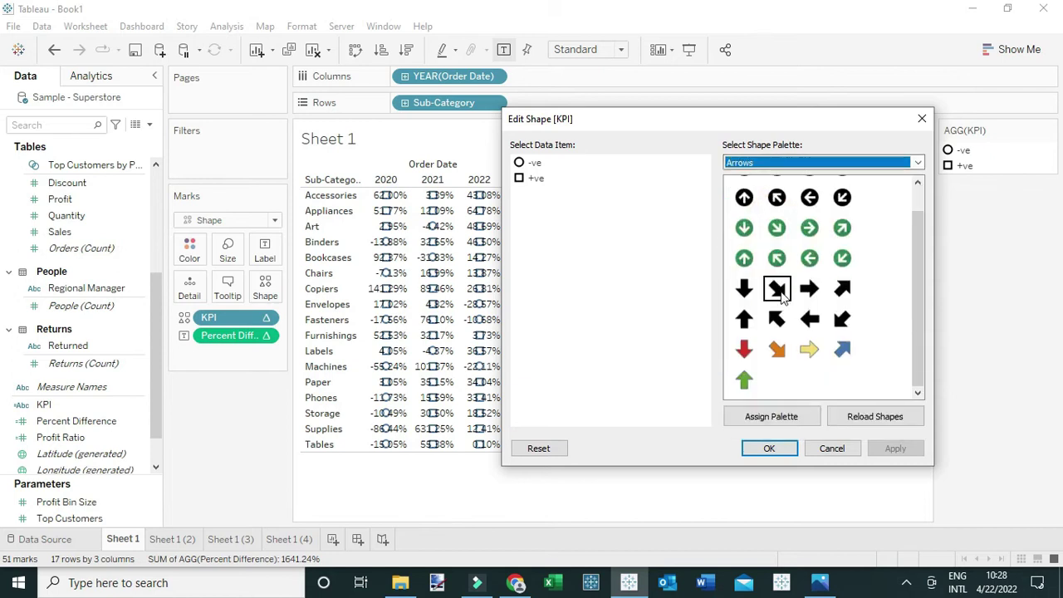
Assign the green up arrow to +ve and the red down arrow to -ve, and apply the shapes
{"action": "left_click", "coordinate": [536, 179]}
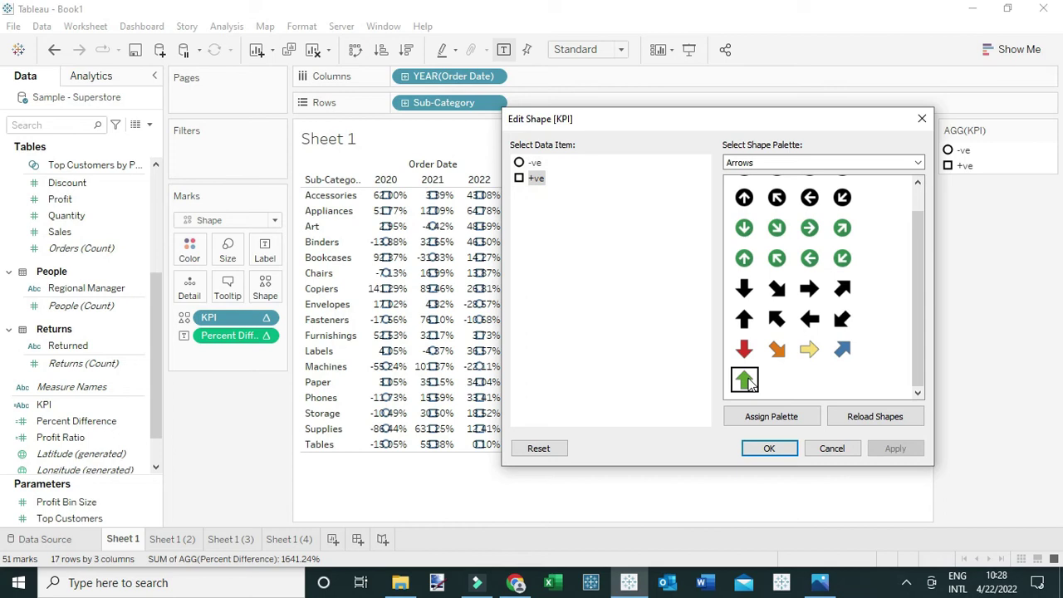
{"action": "left_click", "coordinate": [745, 380]}
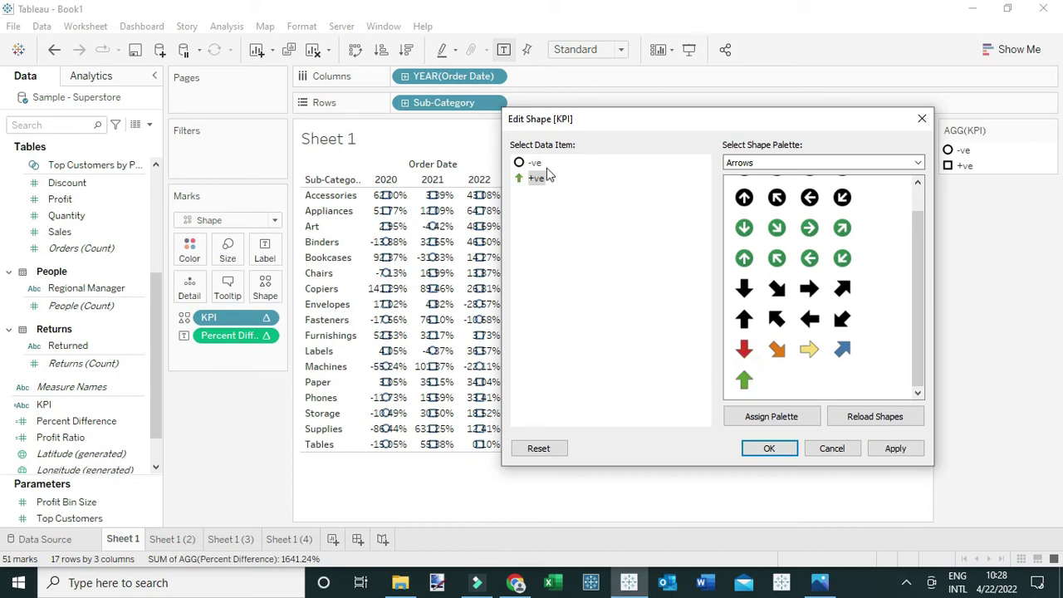
{"action": "left_click", "coordinate": [534, 163]}
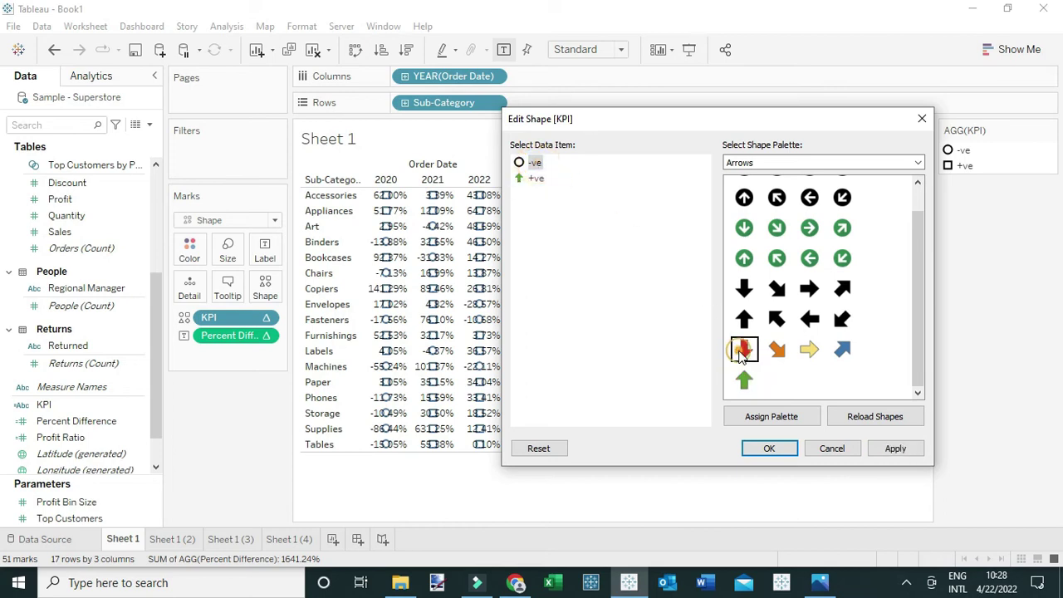
{"action": "left_click", "coordinate": [743, 350]}
{"action": "left_click", "coordinate": [896, 449]}
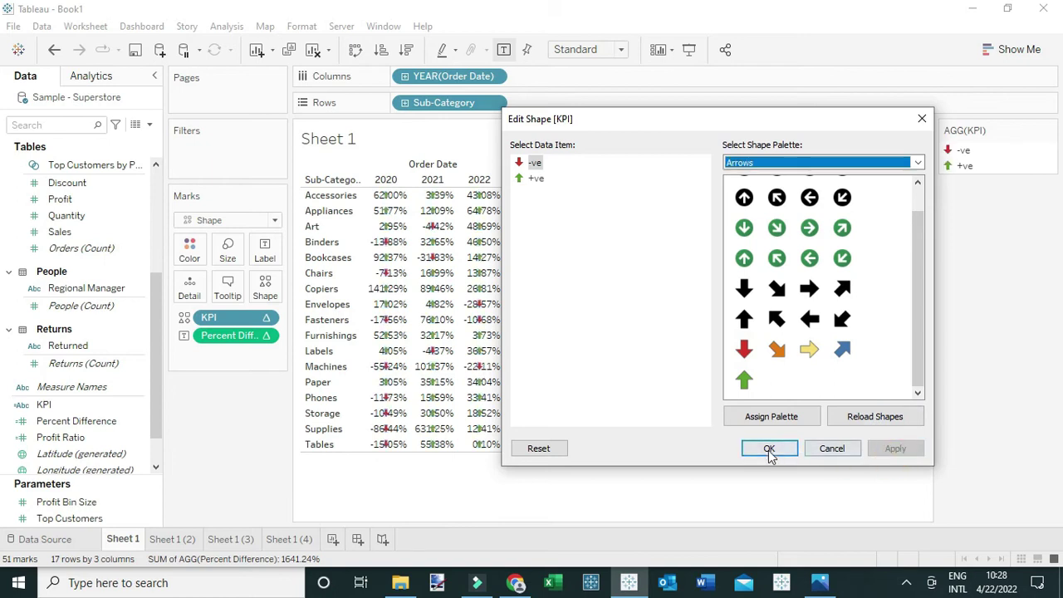
{"action": "left_click", "coordinate": [769, 449]}
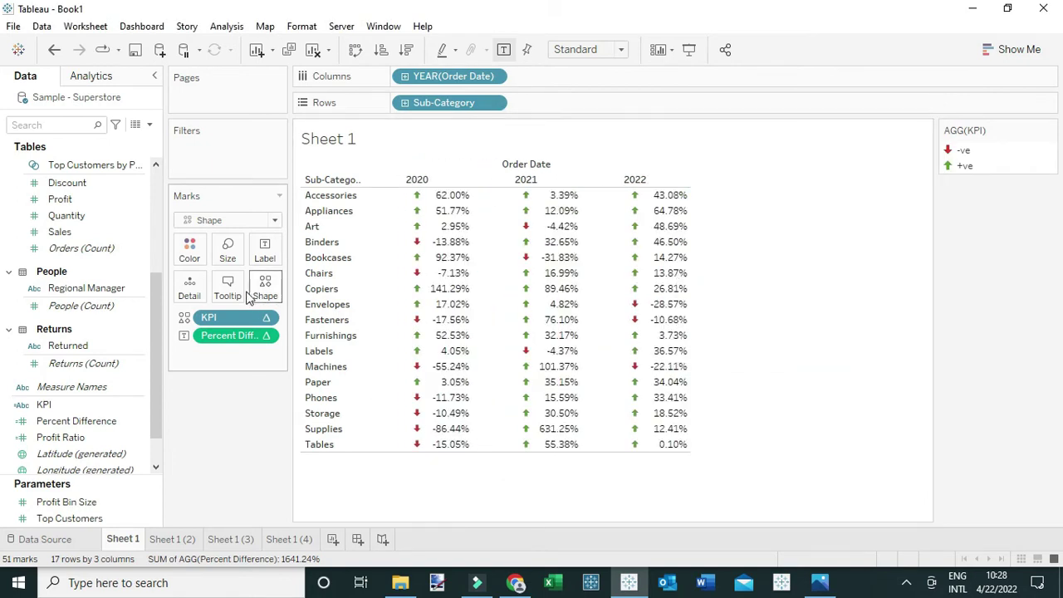
Slightly increase the size of the arrow marks in the table
{"action": "left_click", "coordinate": [228, 249]}
{"action": "left_click_drag", "start_coordinate": [254, 287], "coordinate": [272, 293]}
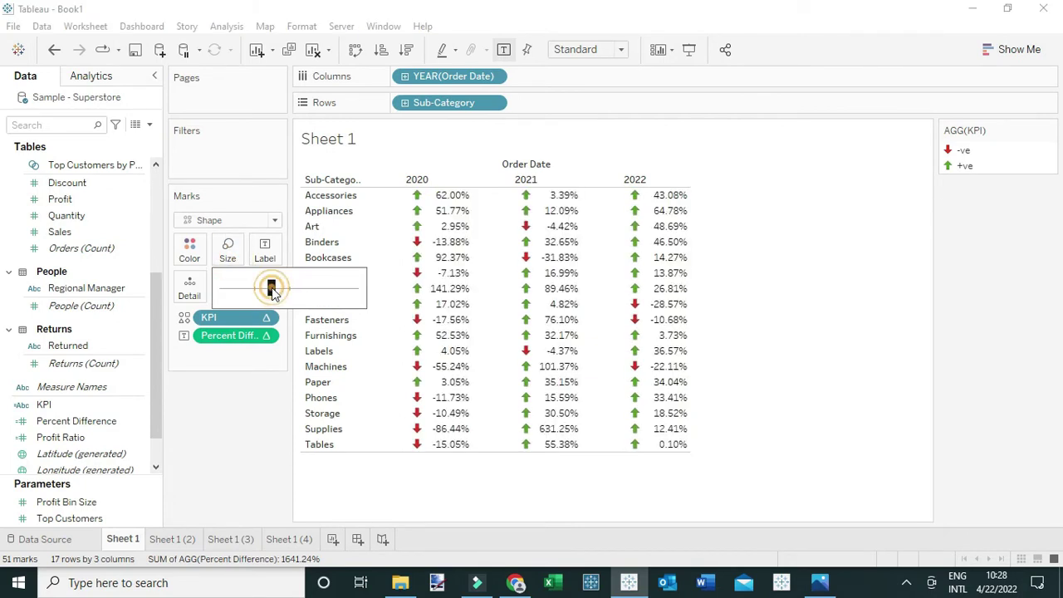
{"action": "left_click", "coordinate": [760, 231]}
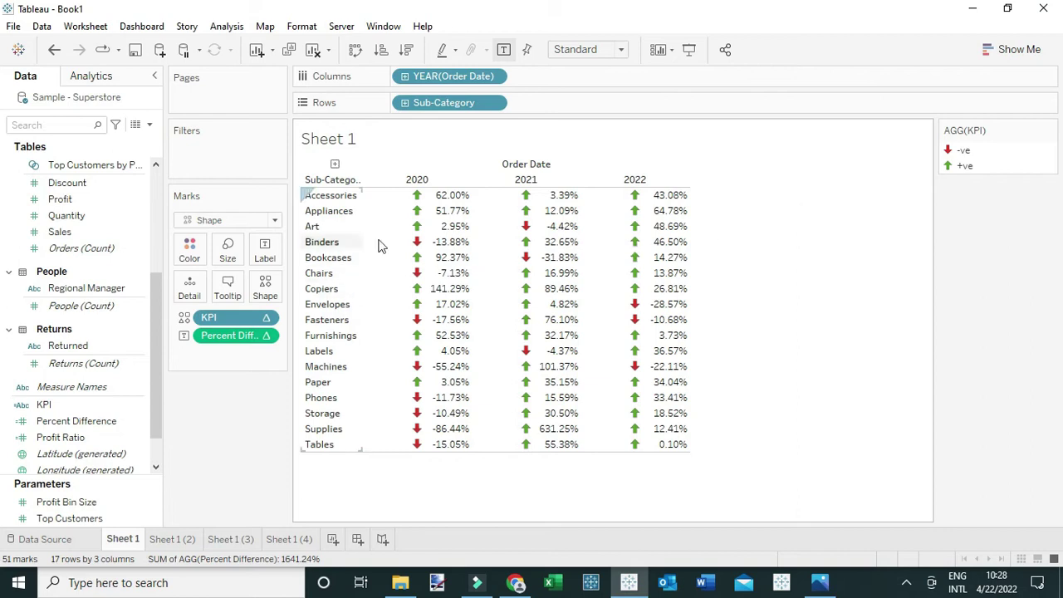
{"action": "mouse_move", "coordinate": [531, 213]}
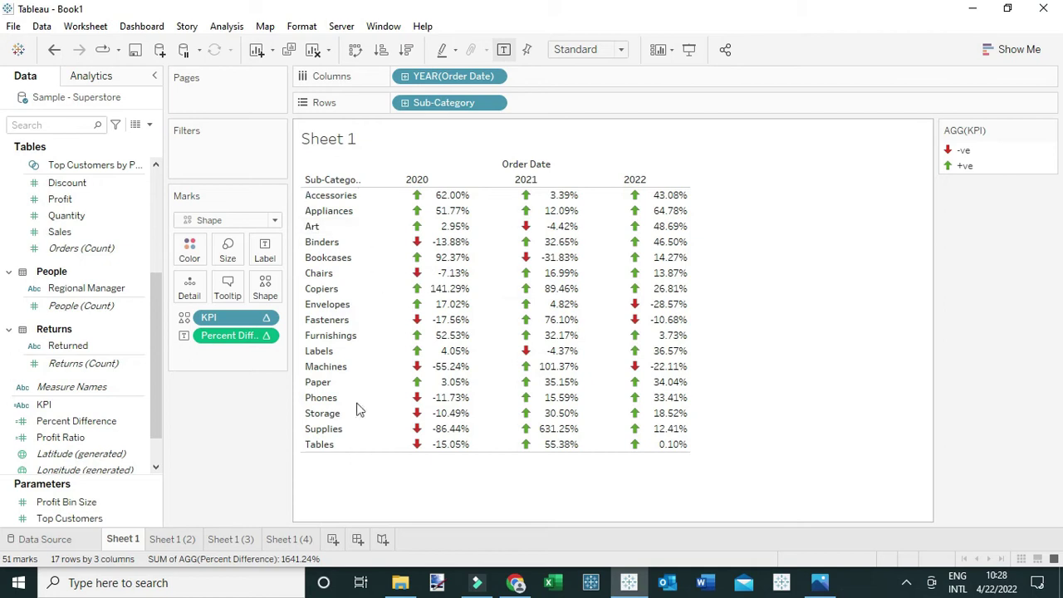
Switch to Sheet 1 (2) and duplicate the KPI field
{"action": "left_click", "coordinate": [175, 539]}
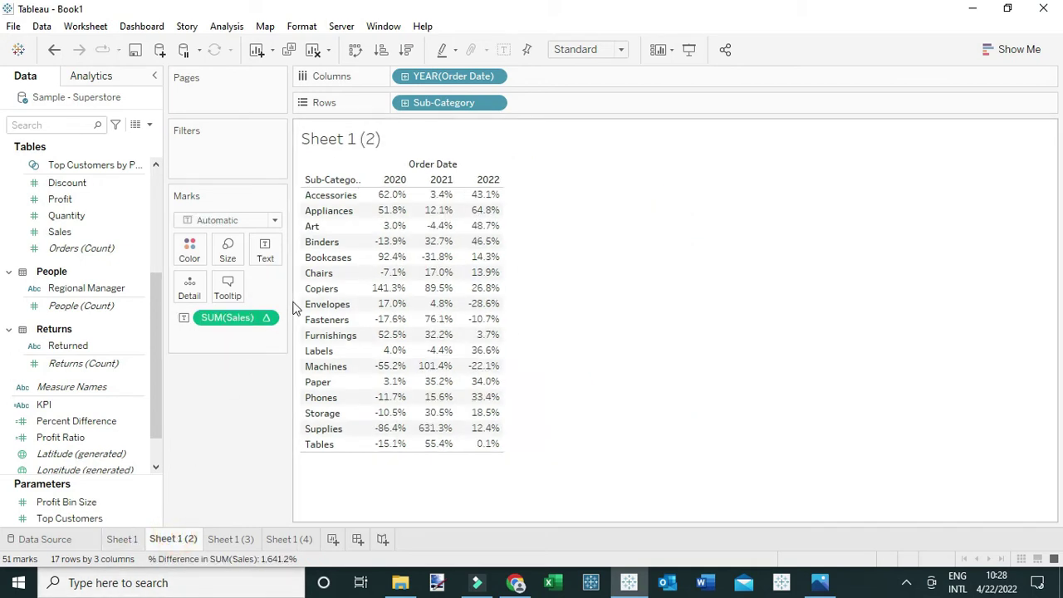
{"action": "left_click", "coordinate": [50, 405]}
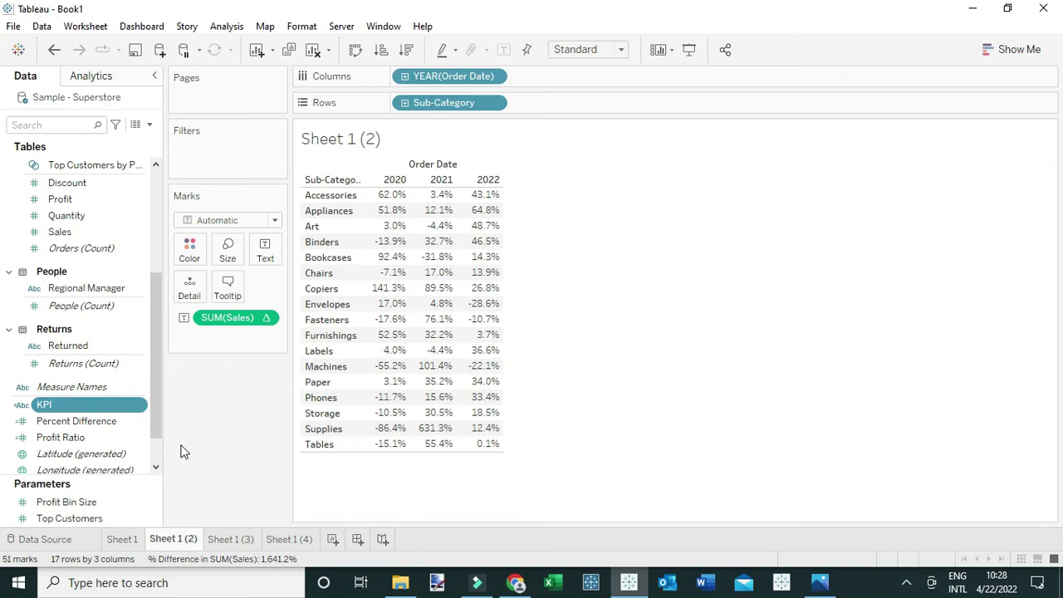
{"action": "right_click", "coordinate": [76, 404]}
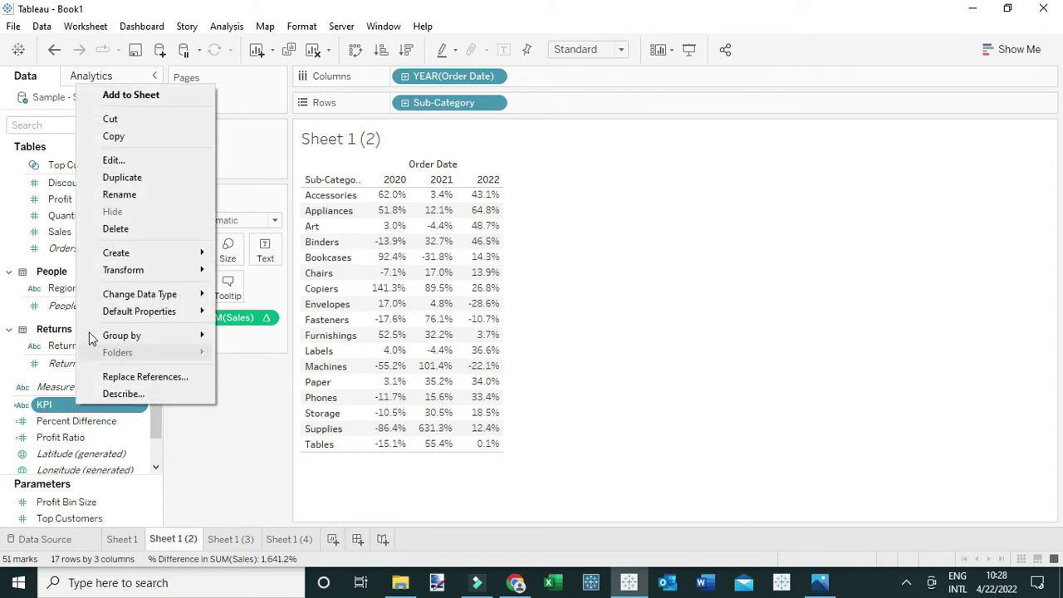
{"action": "left_click", "coordinate": [124, 178]}
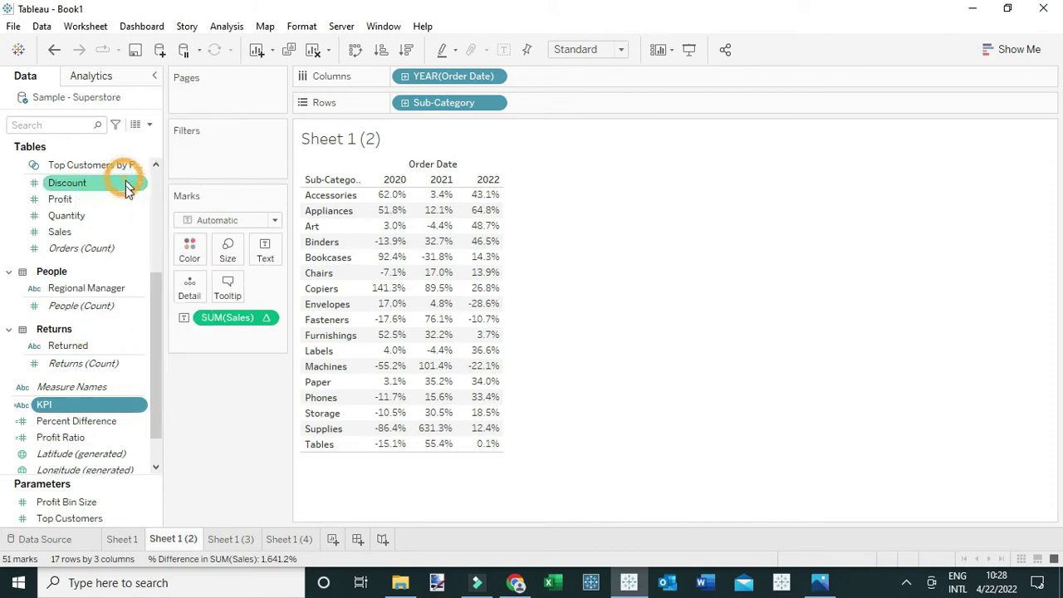
Change the mark type of Sheet 1 (2) to Shape and assign the KPI (copy) field to the marks' shape
{"action": "left_click", "coordinate": [235, 221]}
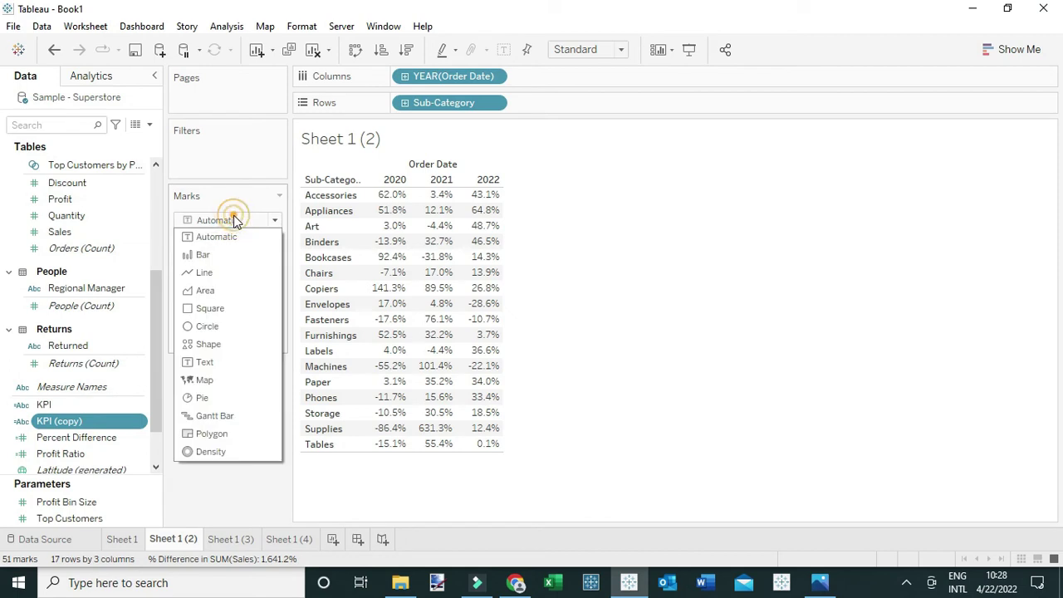
{"action": "left_click", "coordinate": [222, 343]}
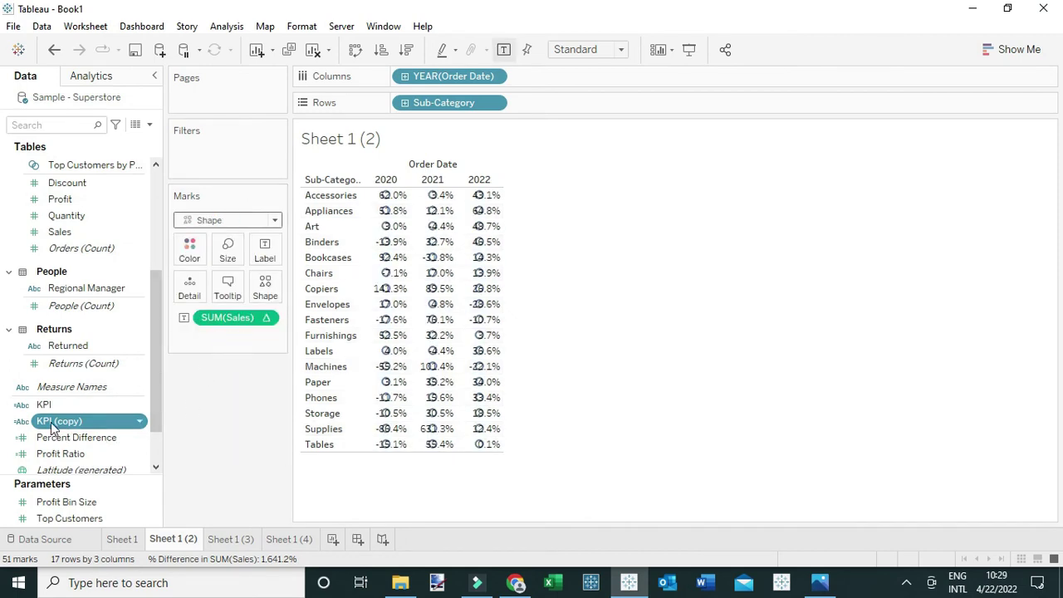
{"action": "left_click_drag", "start_coordinate": [54, 425], "coordinate": [265, 283]}
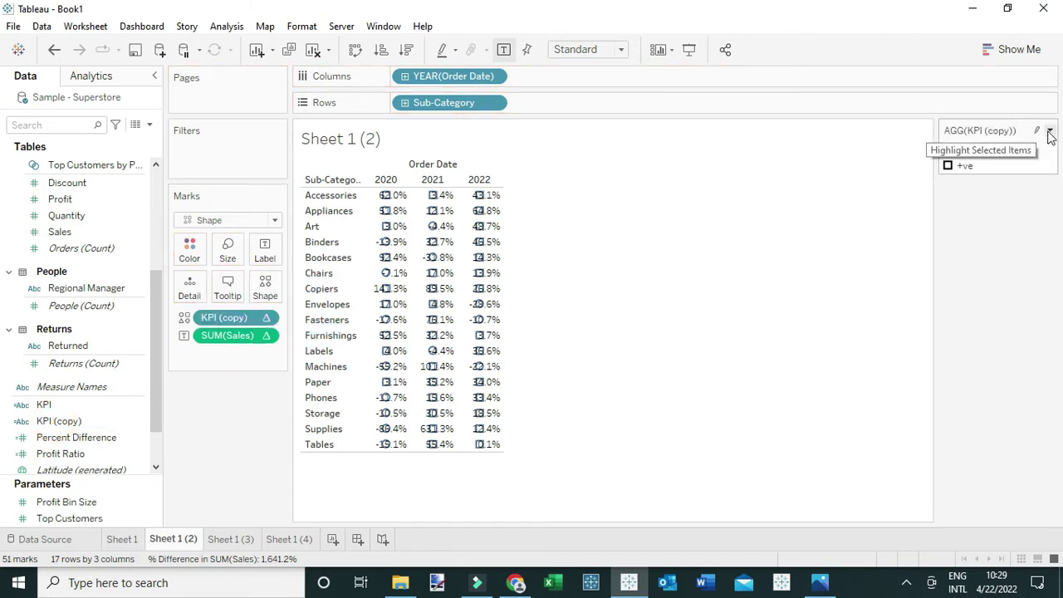
Open the shape settings for KPI (copy) and switch the shape palette to Filled
{"action": "left_click", "coordinate": [1049, 130]}
{"action": "left_click", "coordinate": [948, 147]}
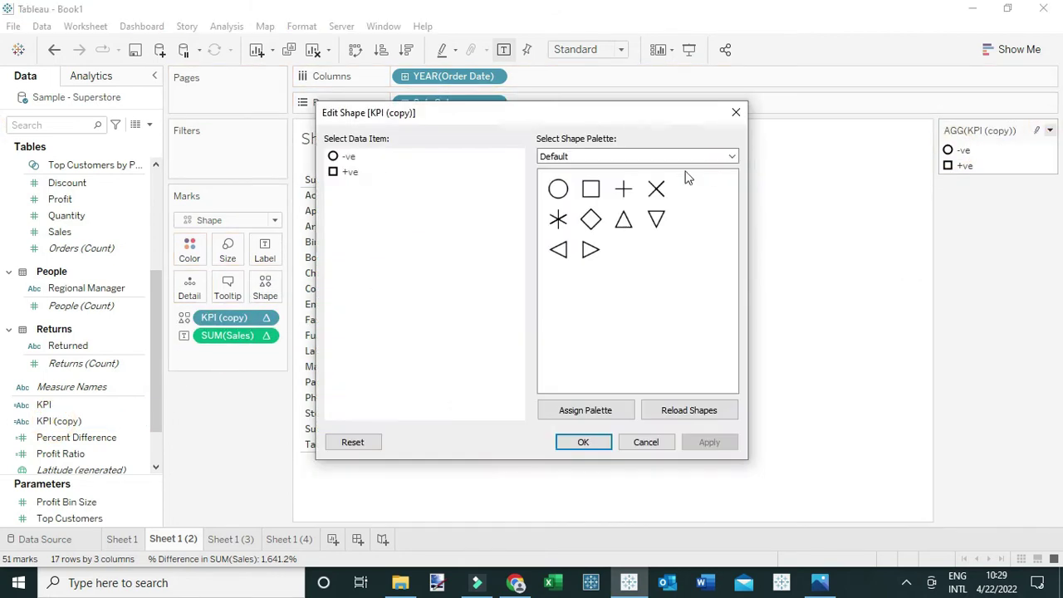
{"action": "left_click_drag", "start_coordinate": [534, 112], "coordinate": [734, 123]}
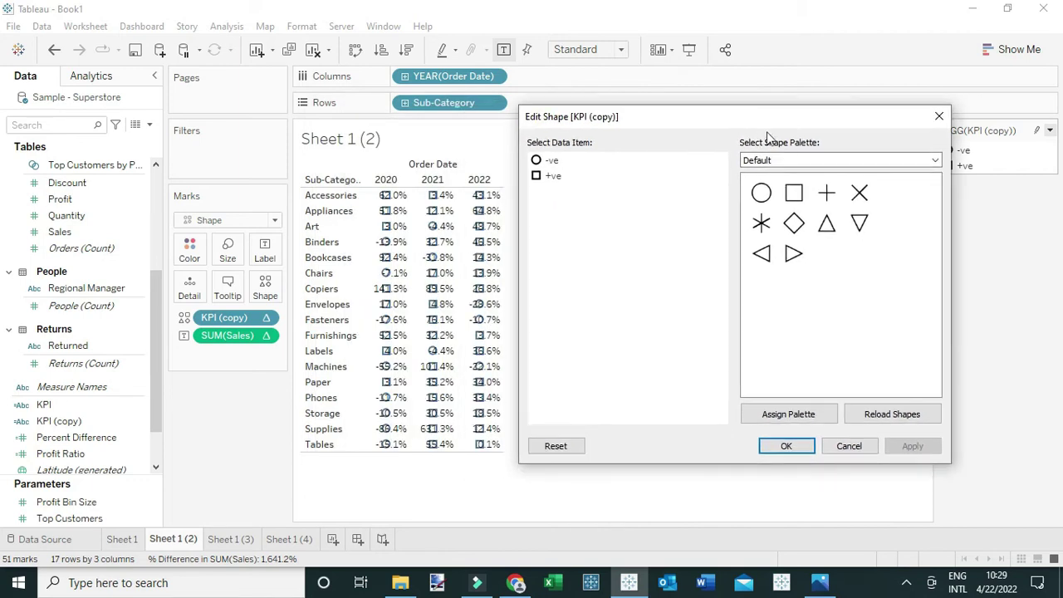
{"action": "left_click", "coordinate": [789, 164]}
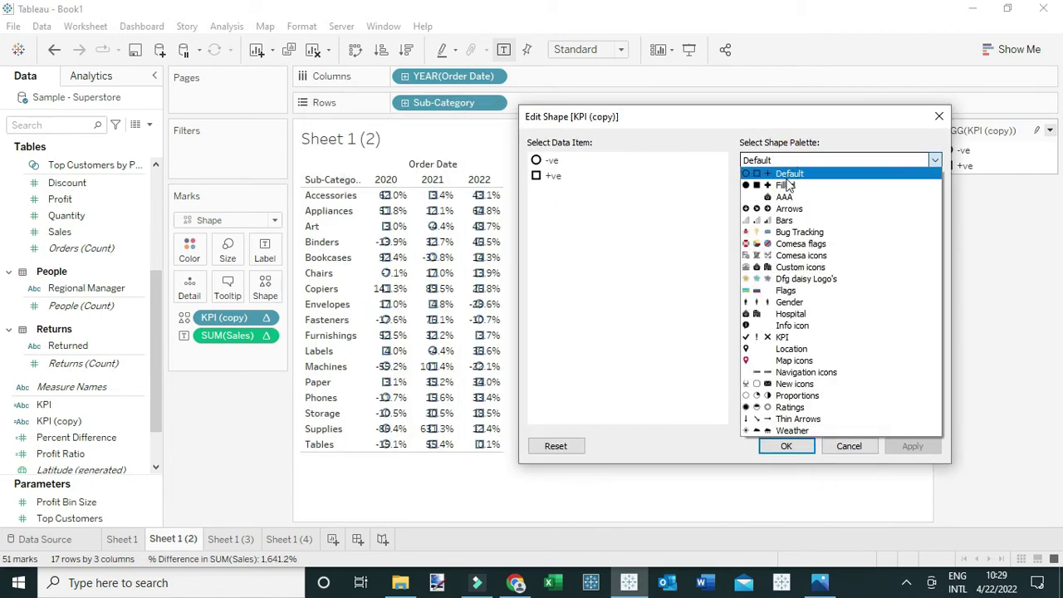
{"action": "left_click", "coordinate": [788, 189]}
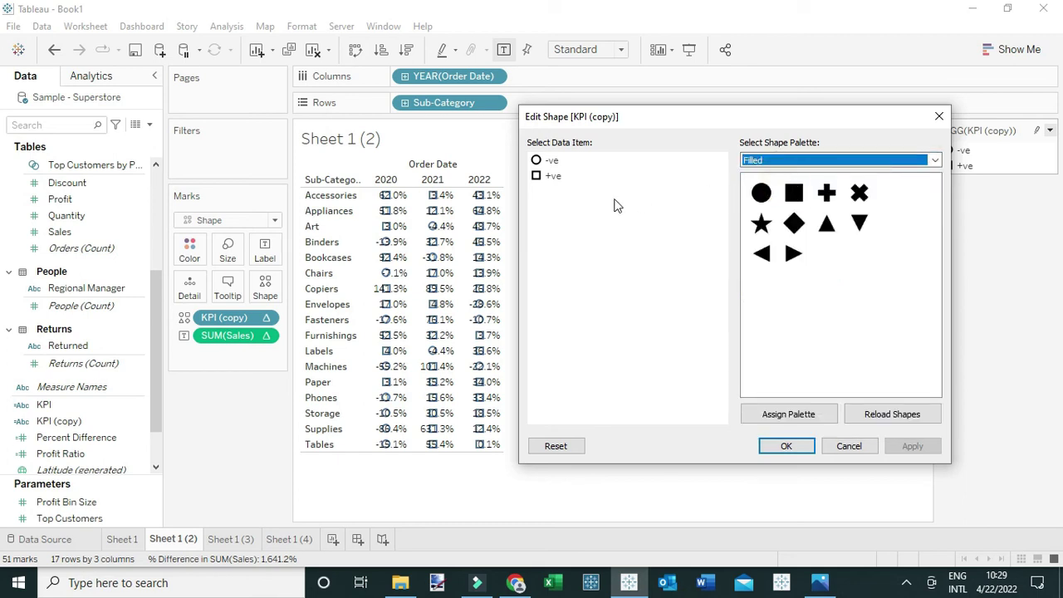
Assign the filled upward triangle to +ve and the filled downward triangle to -ve, and confirm the shapes
{"action": "left_click", "coordinate": [553, 177]}
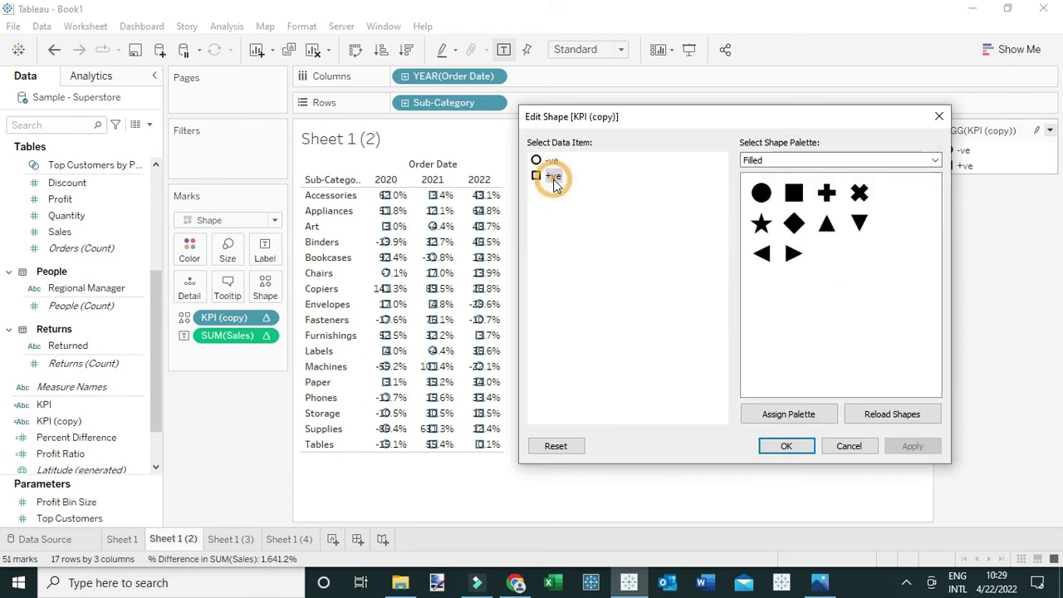
{"action": "left_click", "coordinate": [826, 224]}
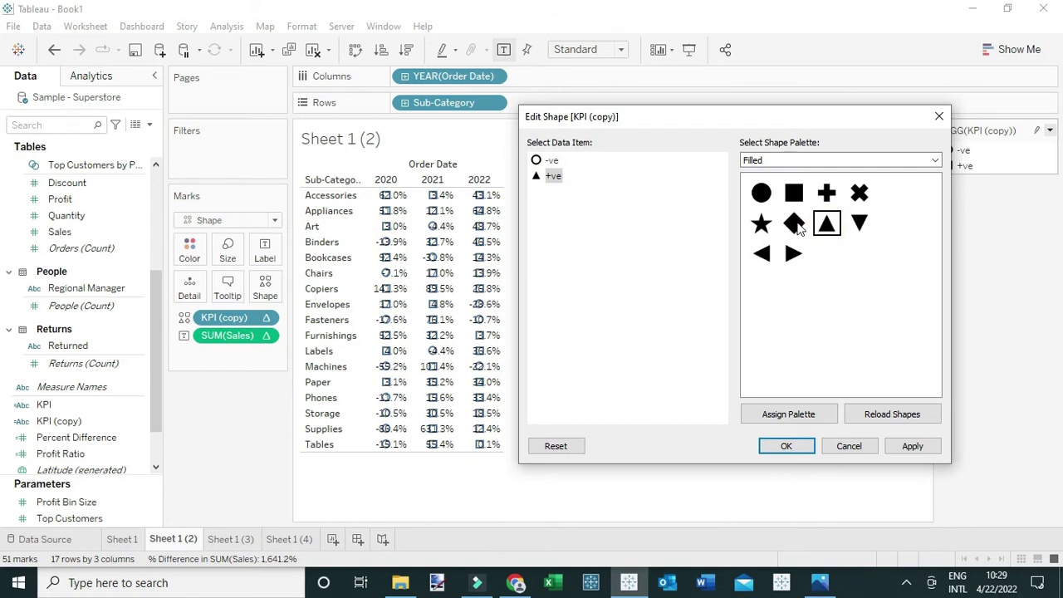
{"action": "left_click", "coordinate": [546, 160]}
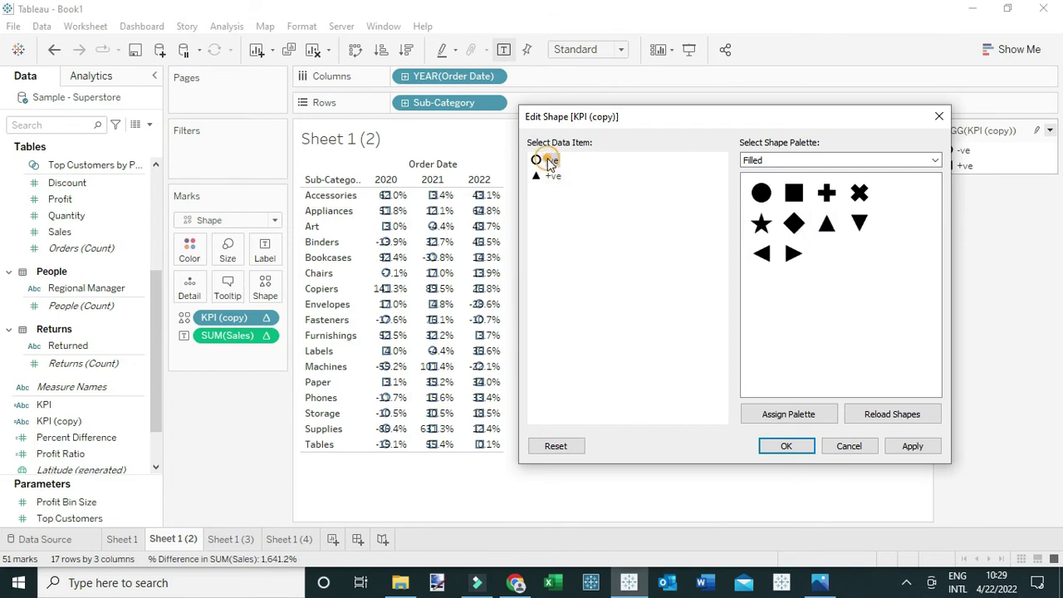
{"action": "left_click", "coordinate": [859, 222]}
{"action": "left_click", "coordinate": [787, 447]}
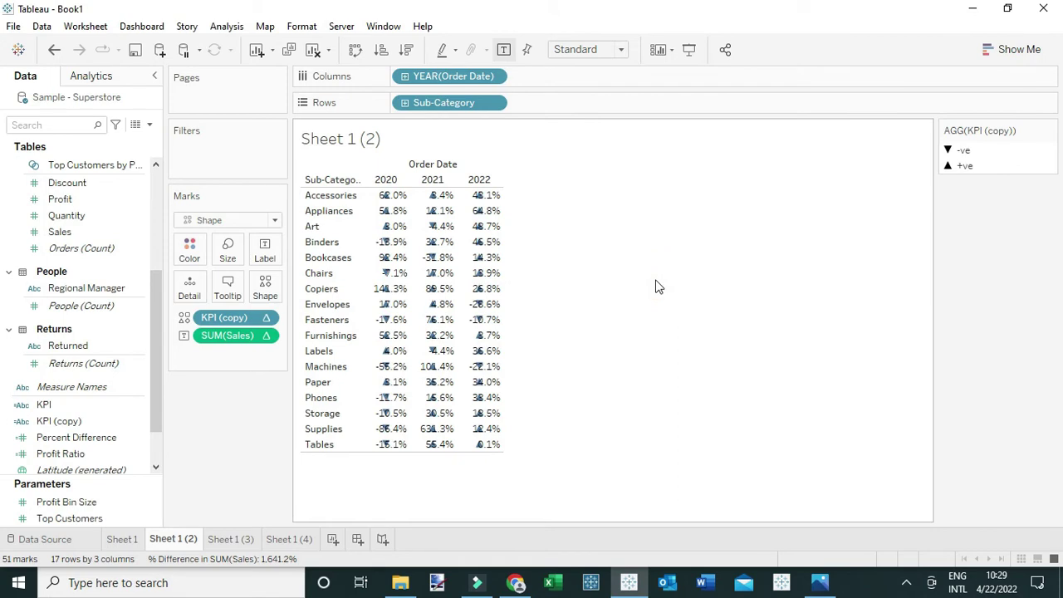
Widen the table's year columns so the triangles and percentages no longer overlap
{"action": "key", "text": "ctrl+Right"}
{"action": "key", "text": "ctrl+Right"}
{"action": "key", "text": "ctrl+Right"}
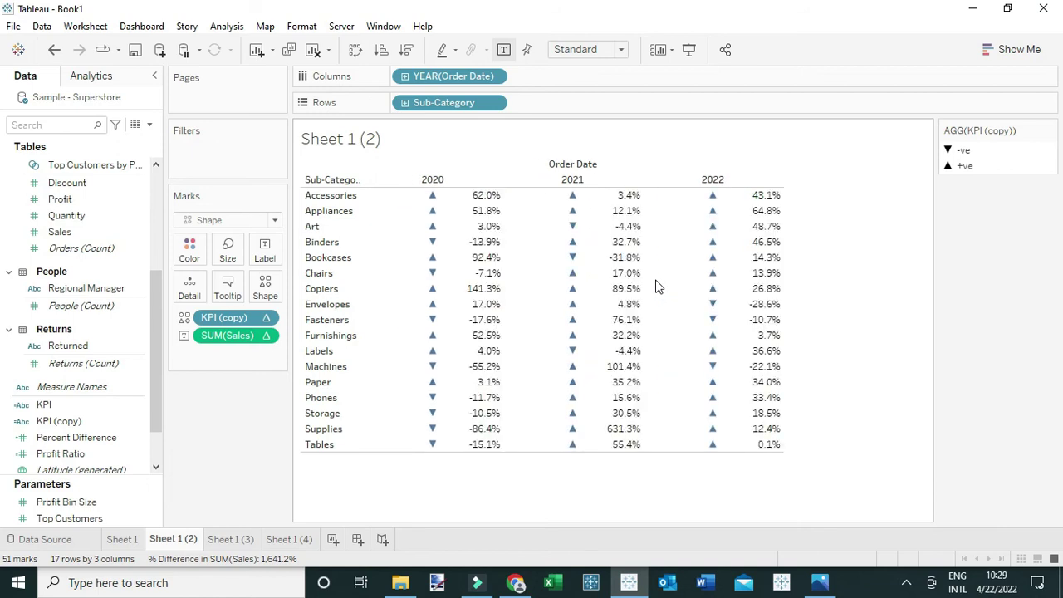
{"action": "key", "text": "ctrl+Left"}
{"action": "key", "text": "ctrl+Left"}
Increase the size of the triangle marks in the table
{"action": "left_click", "coordinate": [228, 247]}
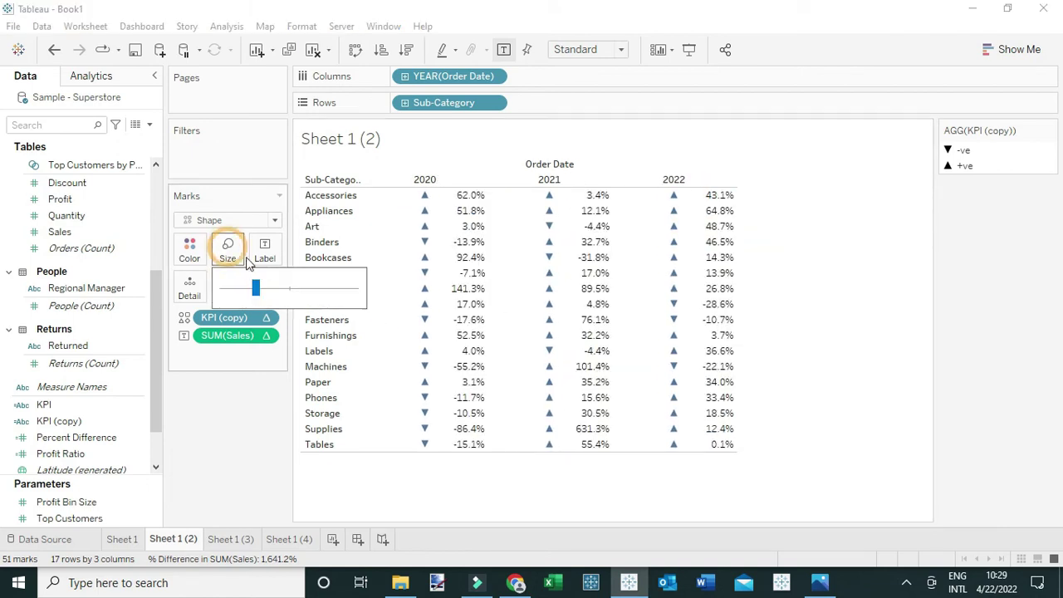
{"action": "left_click", "coordinate": [275, 288]}
{"action": "left_click_drag", "start_coordinate": [277, 291], "coordinate": [279, 288]}
{"action": "left_click", "coordinate": [280, 288]}
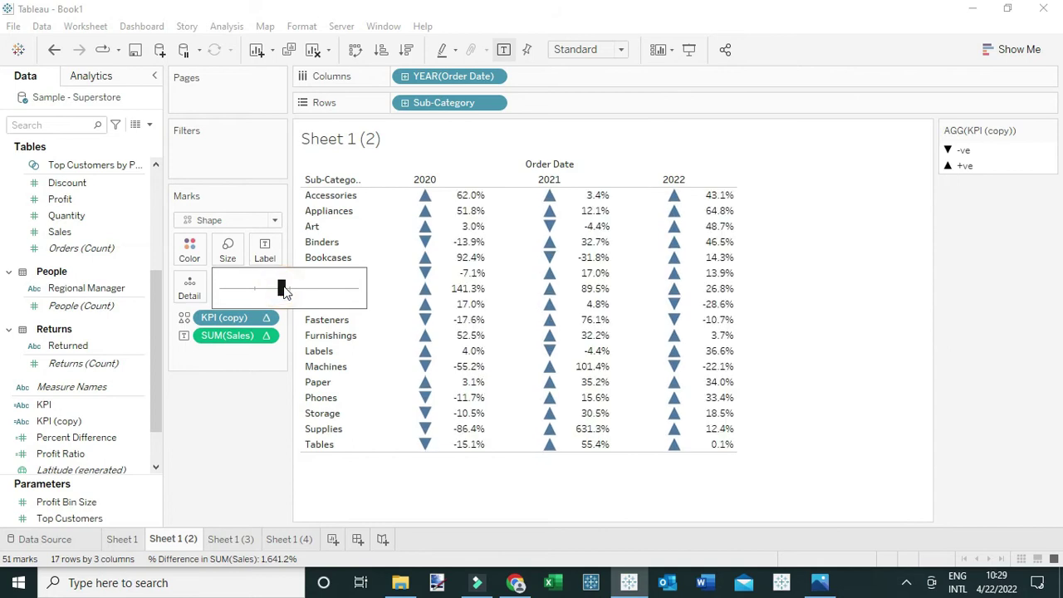
{"action": "left_click", "coordinate": [858, 290]}
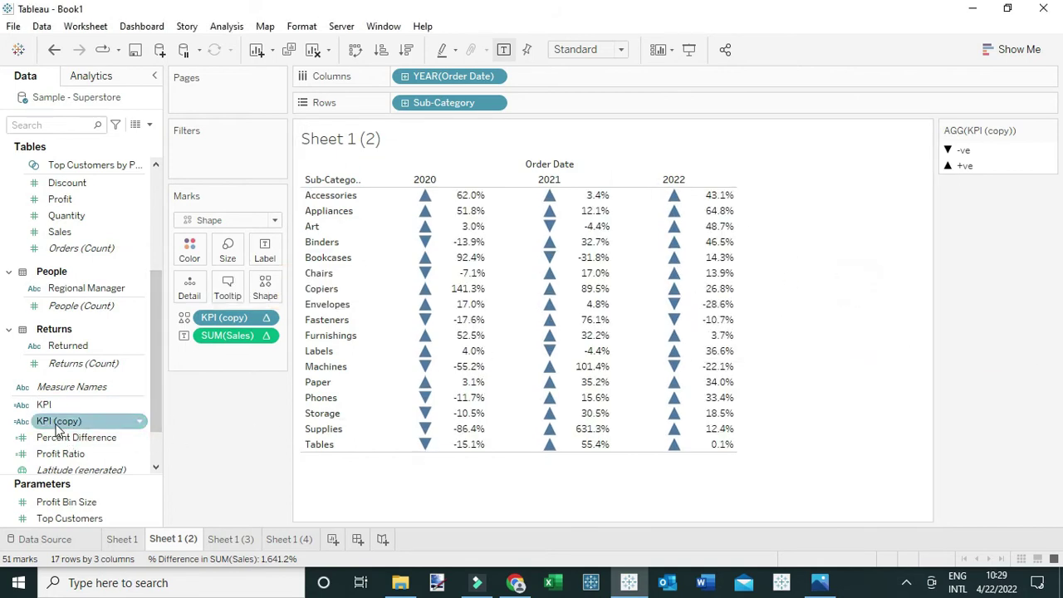
Color the marks by KPI (copy), using red for -ve and green for +ve
{"action": "left_click_drag", "start_coordinate": [74, 421], "coordinate": [189, 249]}
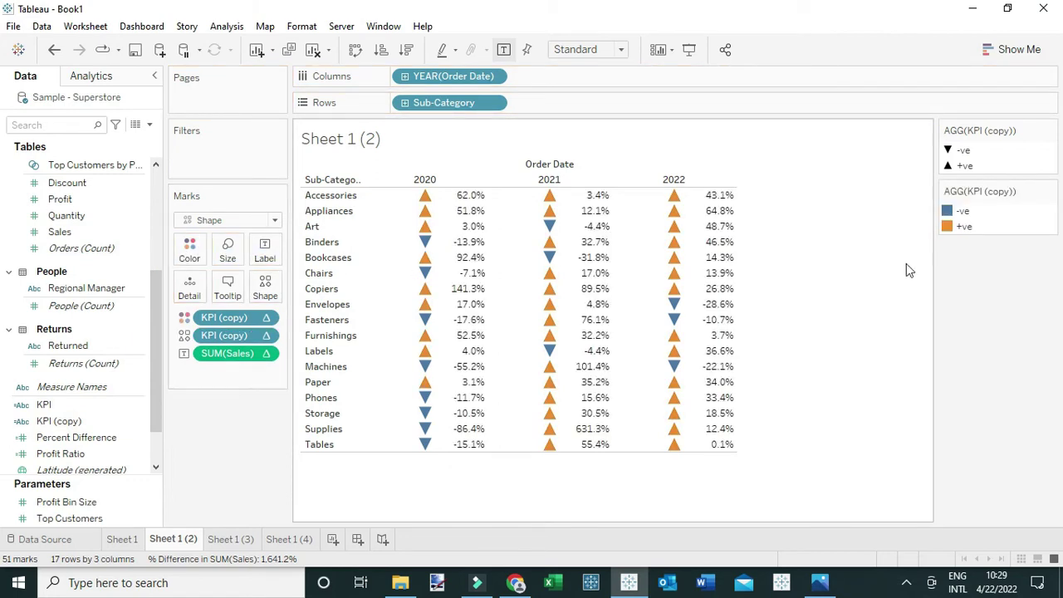
{"action": "double_click", "coordinate": [961, 212]}
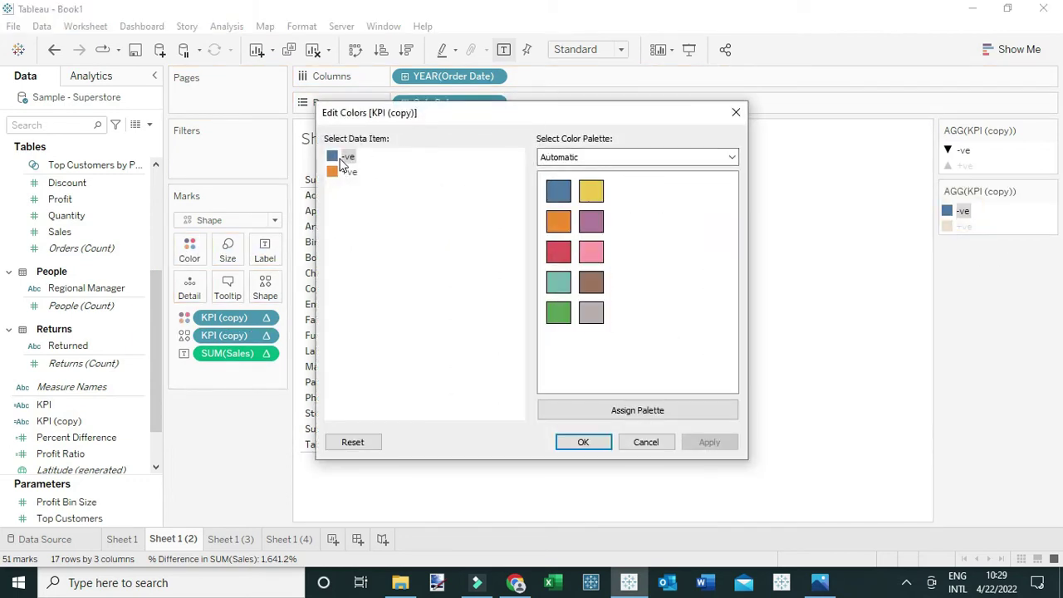
{"action": "left_click", "coordinate": [558, 258]}
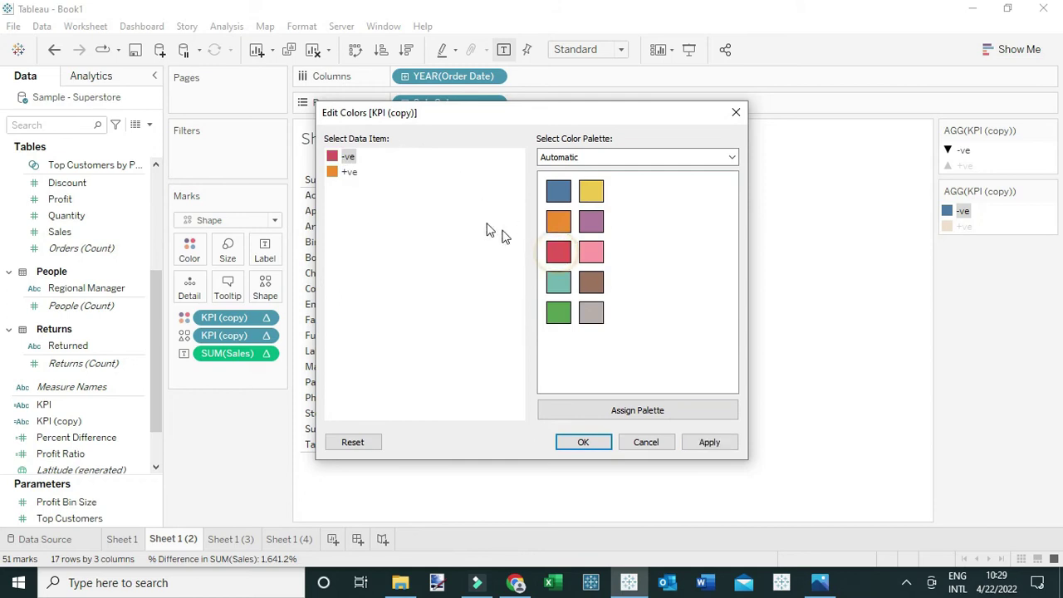
{"action": "left_click", "coordinate": [343, 173]}
{"action": "left_click", "coordinate": [558, 313]}
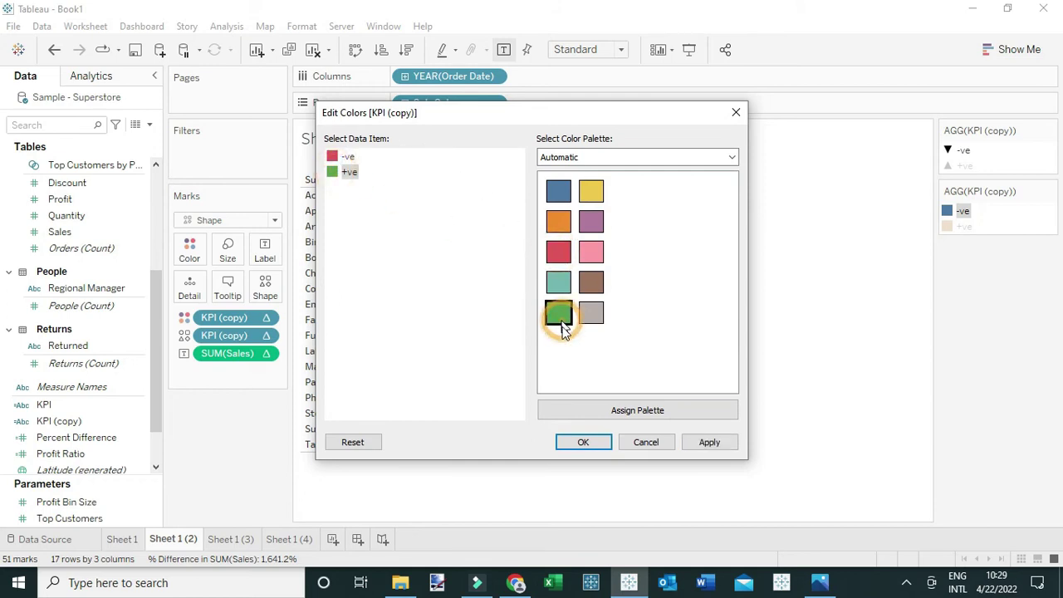
{"action": "left_click", "coordinate": [583, 442]}
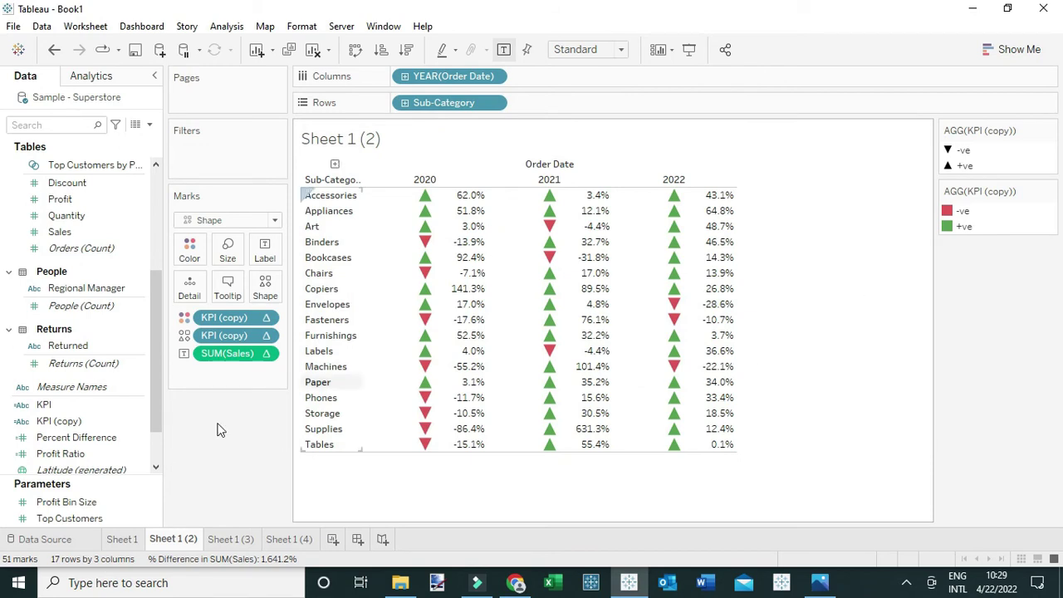
Review the finished tables on Sheet 1 and Sheet 1 (2), and open Sheet 1 (3)
{"action": "left_click", "coordinate": [133, 540]}
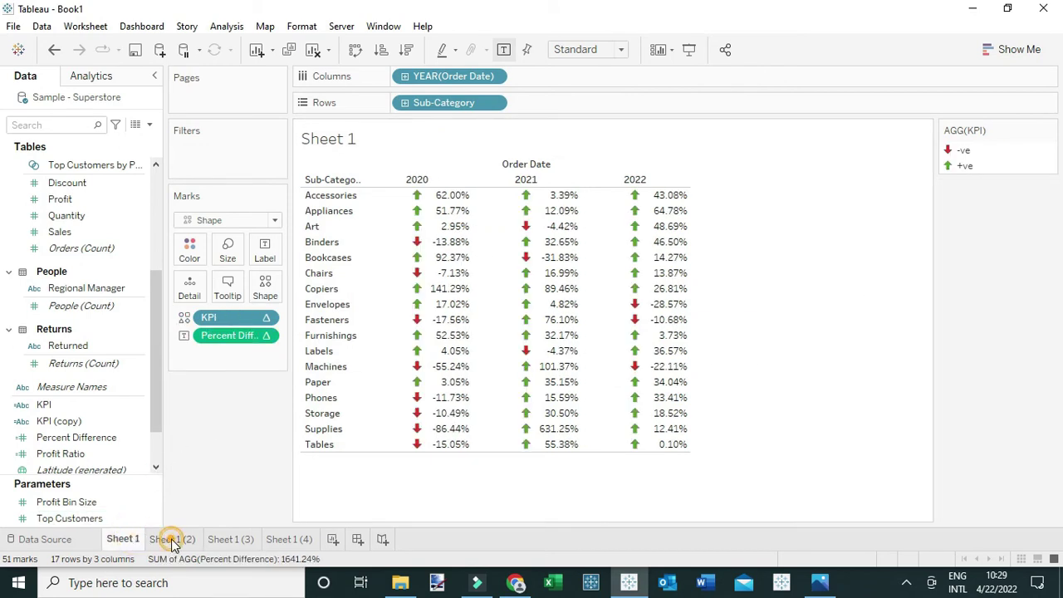
{"action": "left_click", "coordinate": [169, 540]}
{"action": "left_click", "coordinate": [230, 540]}
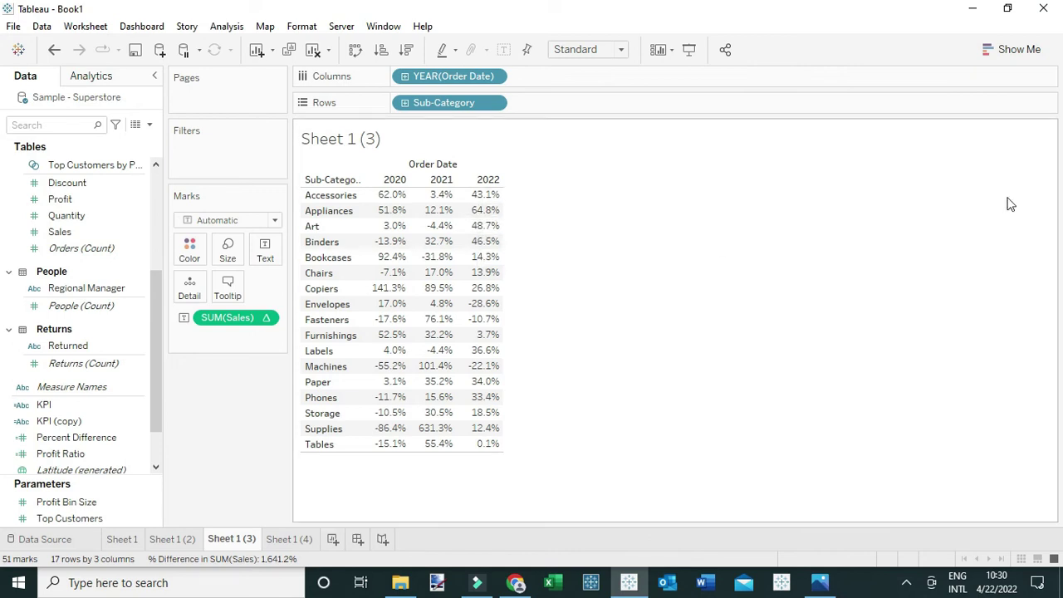
Duplicate the KPI (copy) calculated field and open the duplicate's formula for editing
{"action": "right_click", "coordinate": [73, 424]}
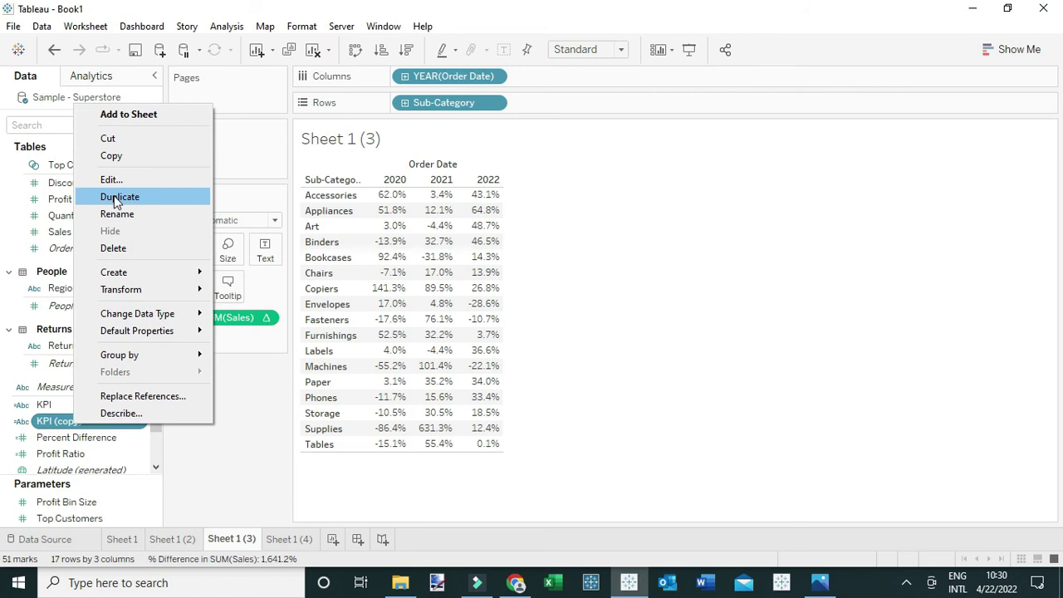
{"action": "left_click", "coordinate": [115, 198]}
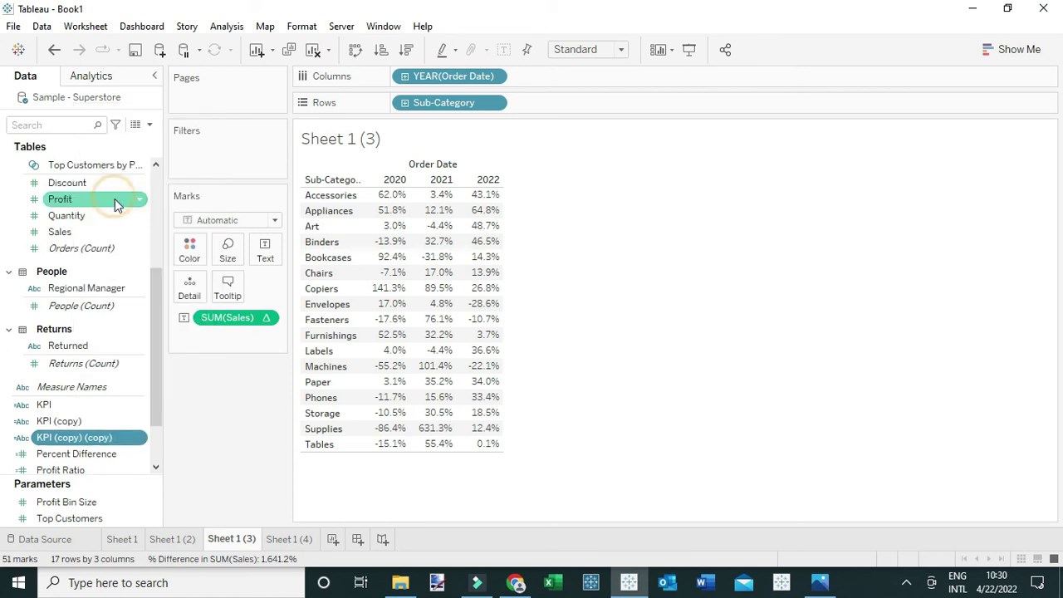
{"action": "left_click", "coordinate": [138, 438]}
{"action": "left_click", "coordinate": [162, 191]}
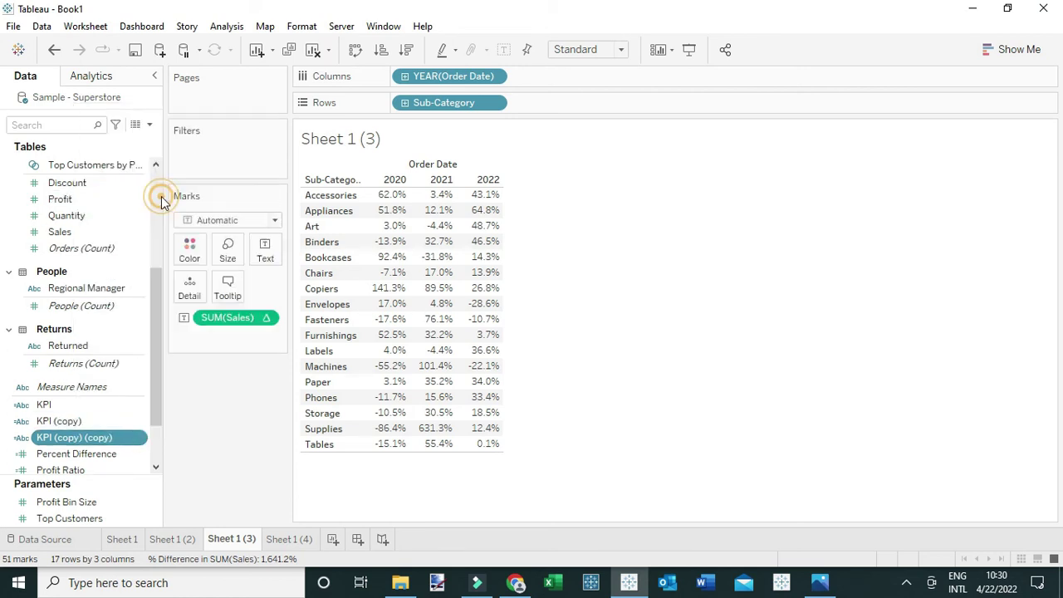
{"action": "left_click_drag", "start_coordinate": [516, 217], "coordinate": [641, 217]}
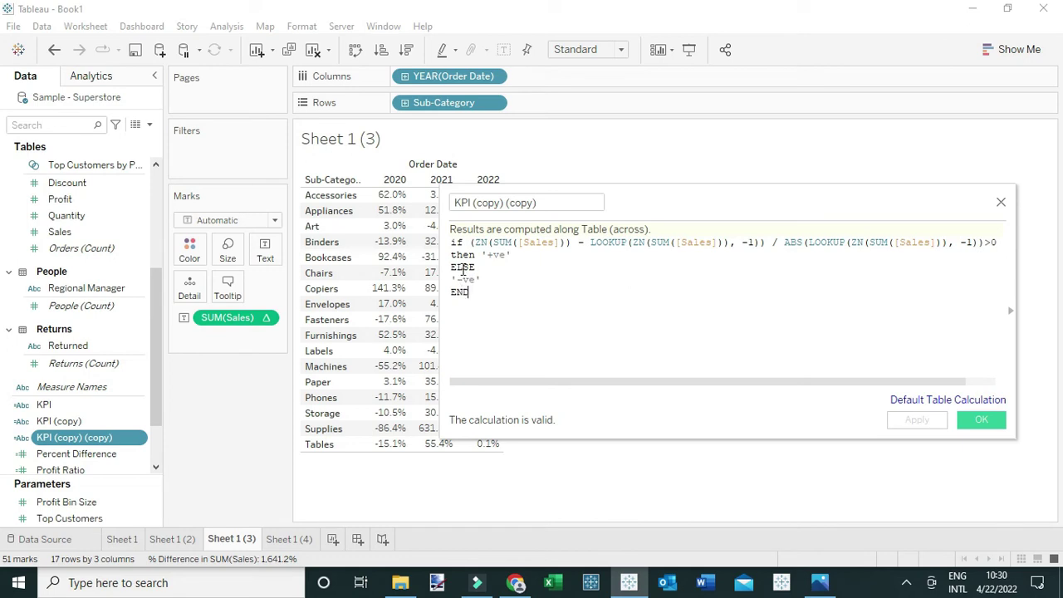
{"action": "left_click_drag", "start_coordinate": [644, 205], "coordinate": [576, 176]}
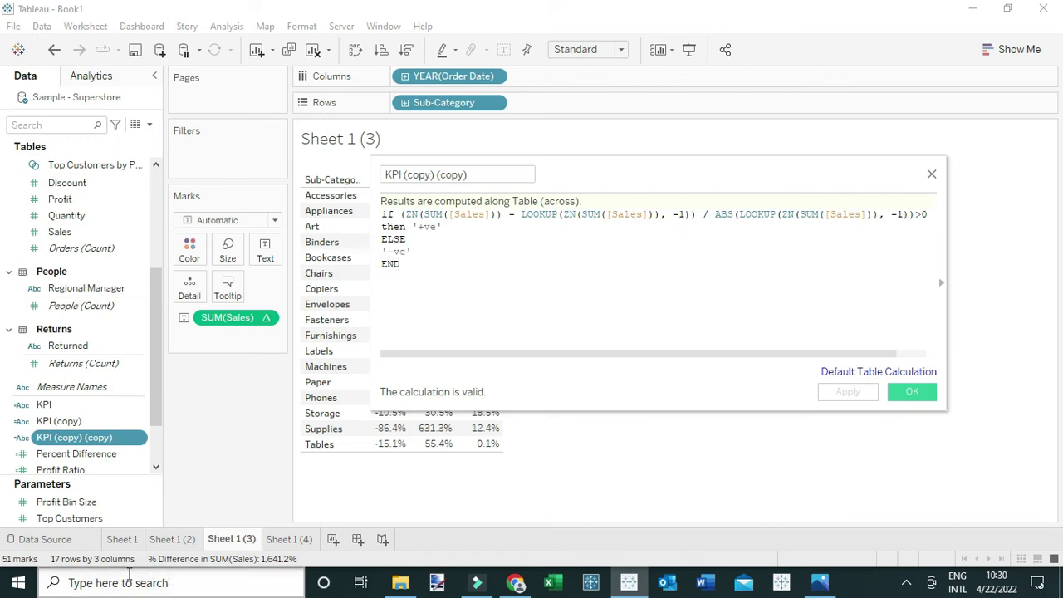
Switch to Character Map and copy the Black Up-Pointing Triangle character in the Arial font
{"action": "left_click", "coordinate": [107, 583]}
{"action": "type", "text": "cha"}
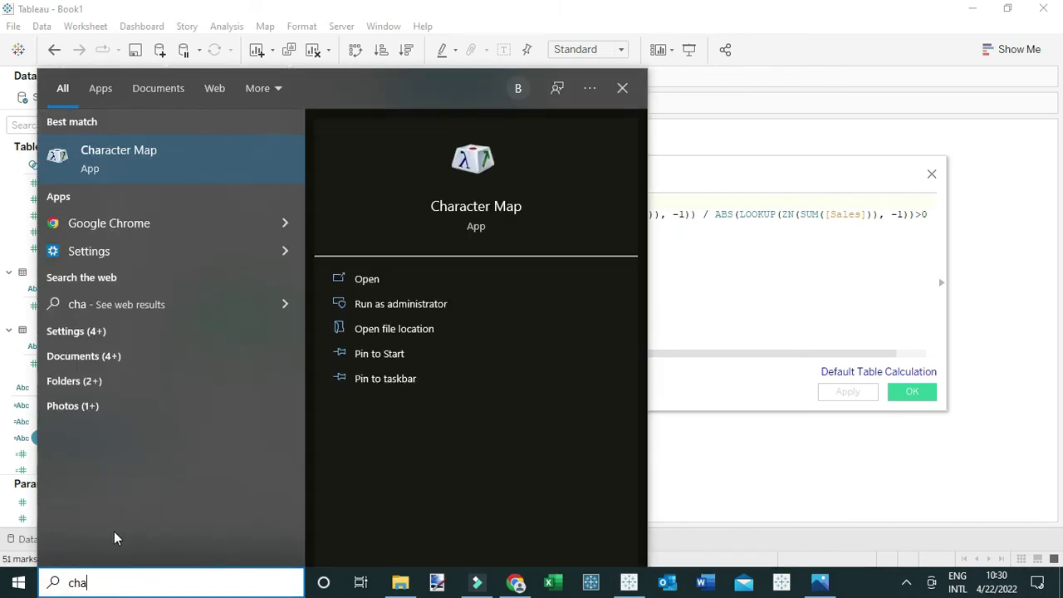
{"action": "left_click", "coordinate": [166, 161]}
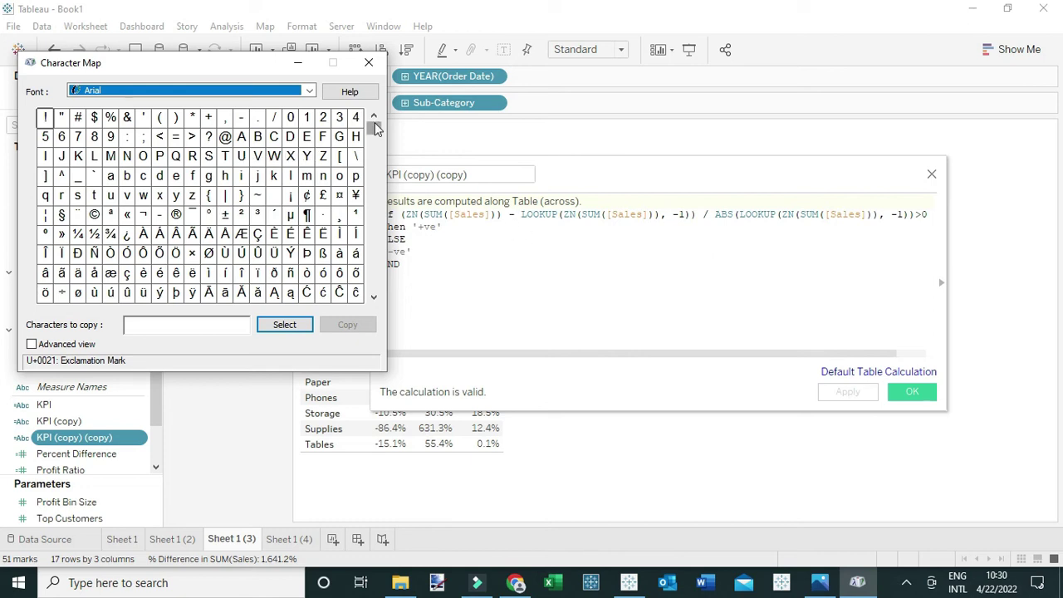
{"action": "left_click_drag", "start_coordinate": [374, 128], "coordinate": [378, 256]}
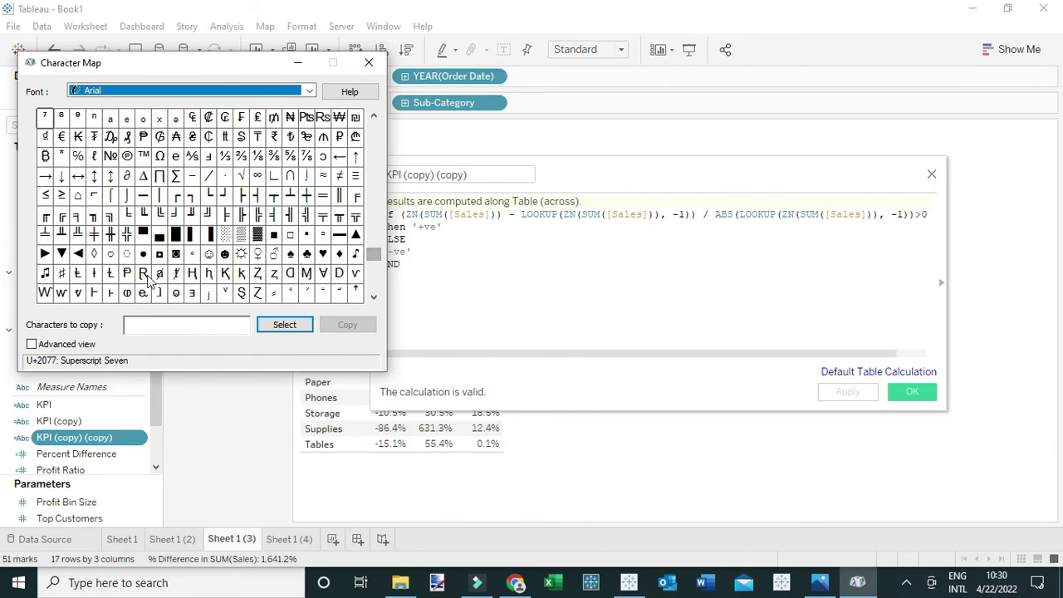
{"action": "left_click", "coordinate": [357, 238]}
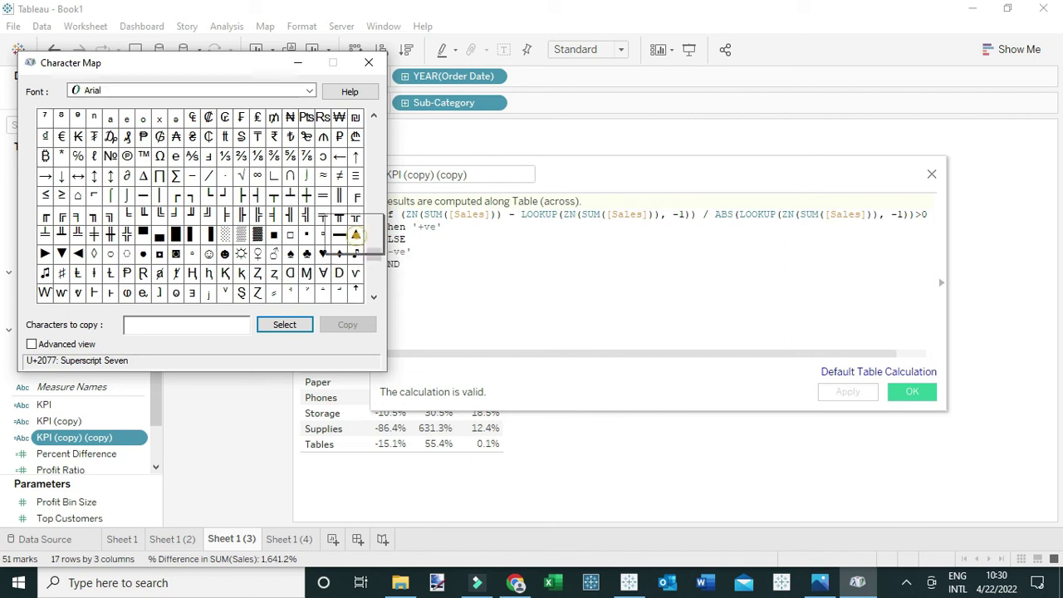
{"action": "left_click", "coordinate": [299, 322]}
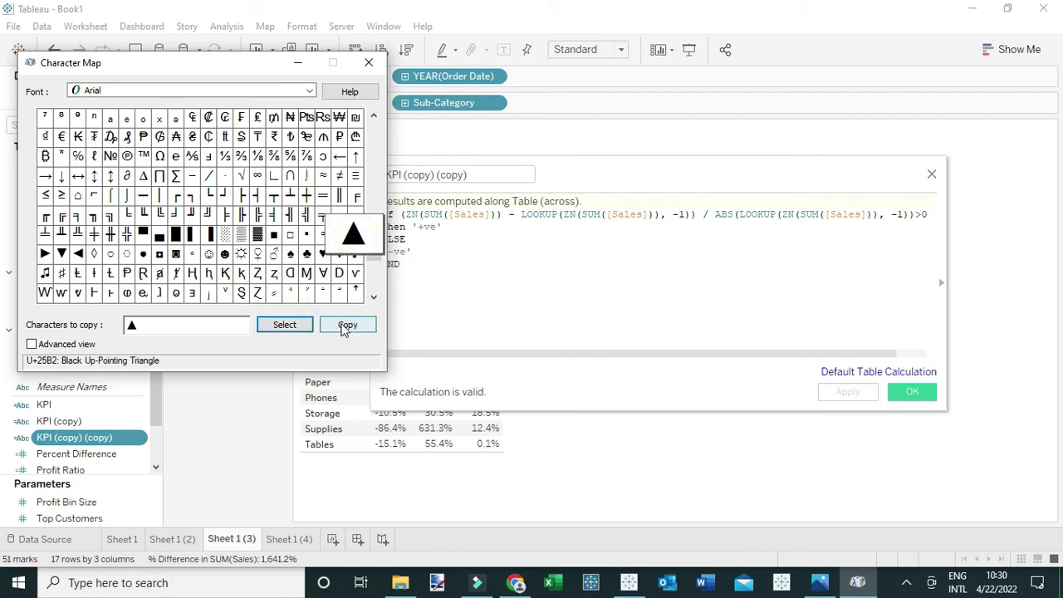
{"action": "left_click", "coordinate": [342, 325]}
Replace the '+ve' result in the KPI (copy) (copy) formula with the copied '▲' character
{"action": "left_click_drag", "start_coordinate": [565, 176], "coordinate": [628, 173]}
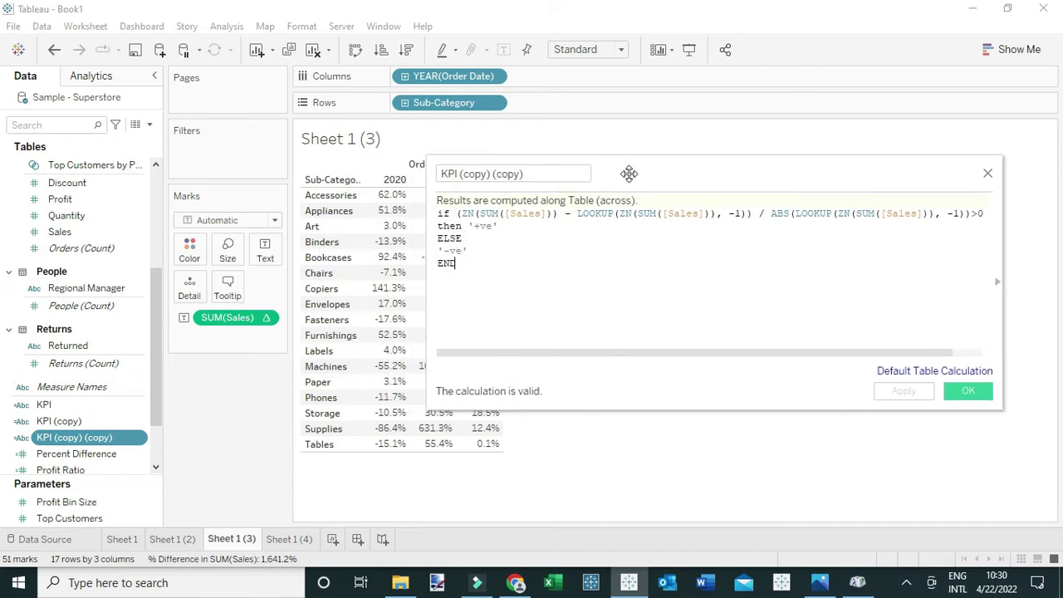
{"action": "left_click_drag", "start_coordinate": [495, 225], "coordinate": [479, 228]}
{"action": "key", "text": "ctrl+v"}
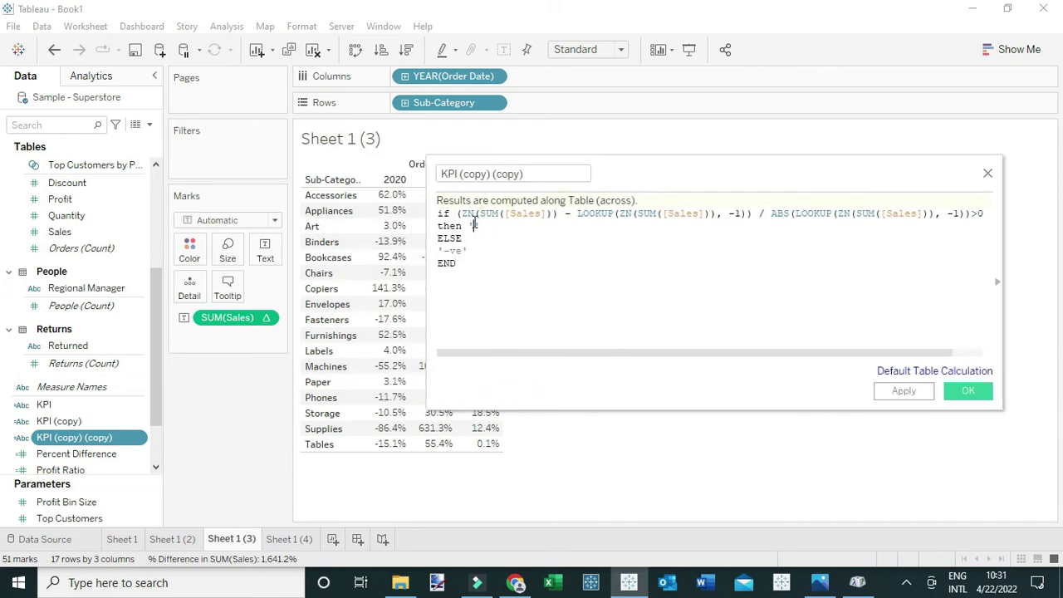
{"action": "type", "text": "'"}
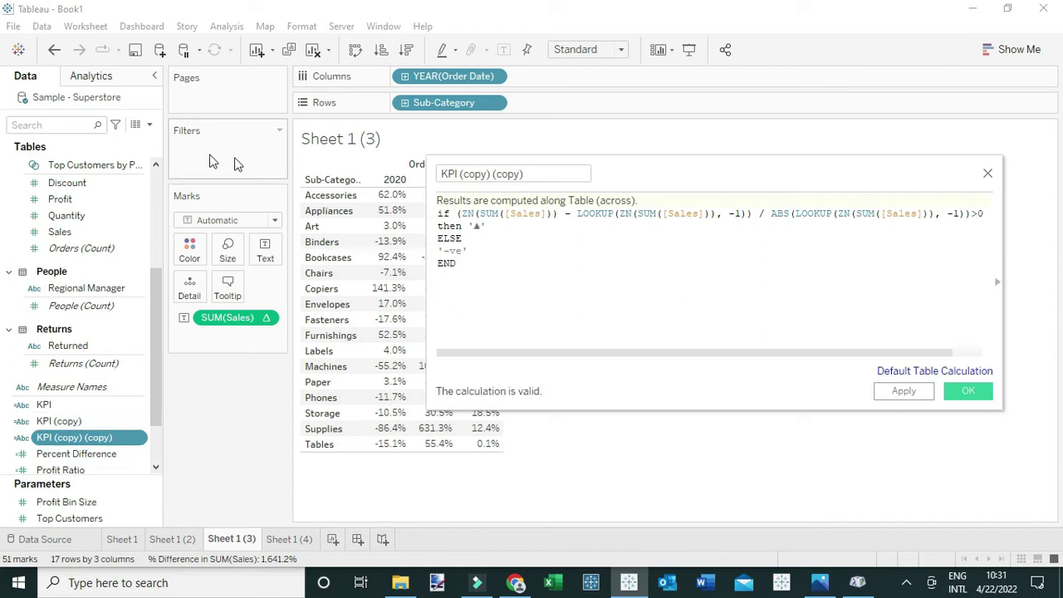
Return to Character Map and copy only the Black Down-Pointing Triangle character
{"action": "left_click", "coordinate": [858, 582]}
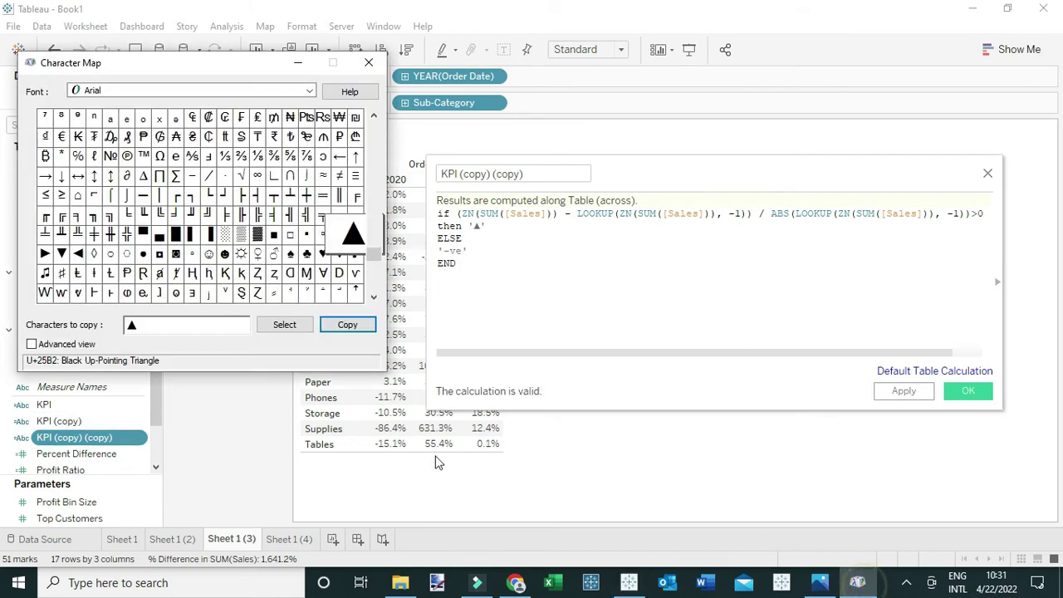
{"action": "left_click", "coordinate": [62, 254]}
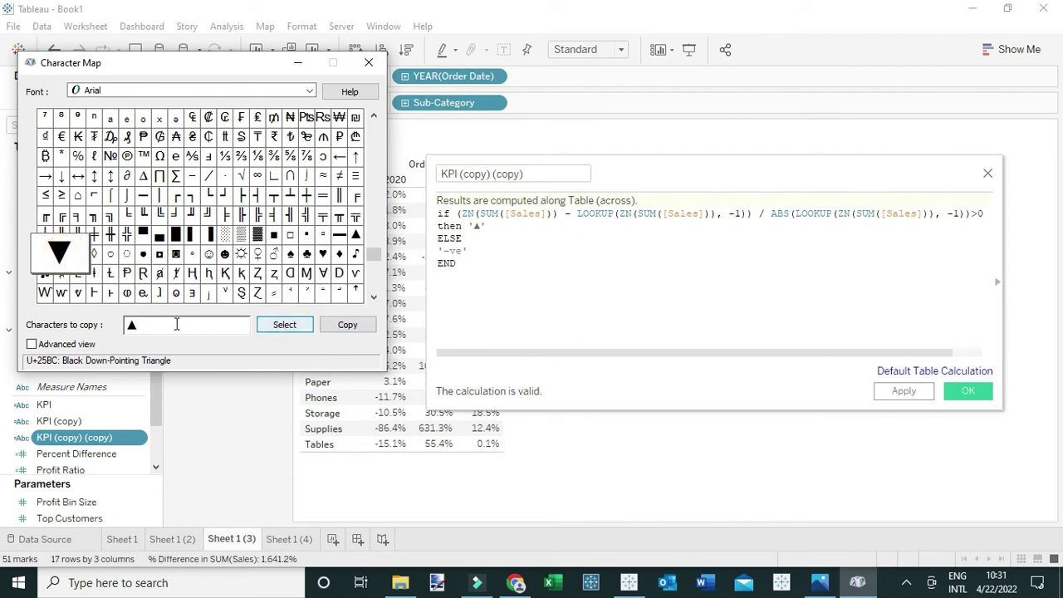
{"action": "left_click", "coordinate": [284, 324]}
{"action": "left_click", "coordinate": [332, 330]}
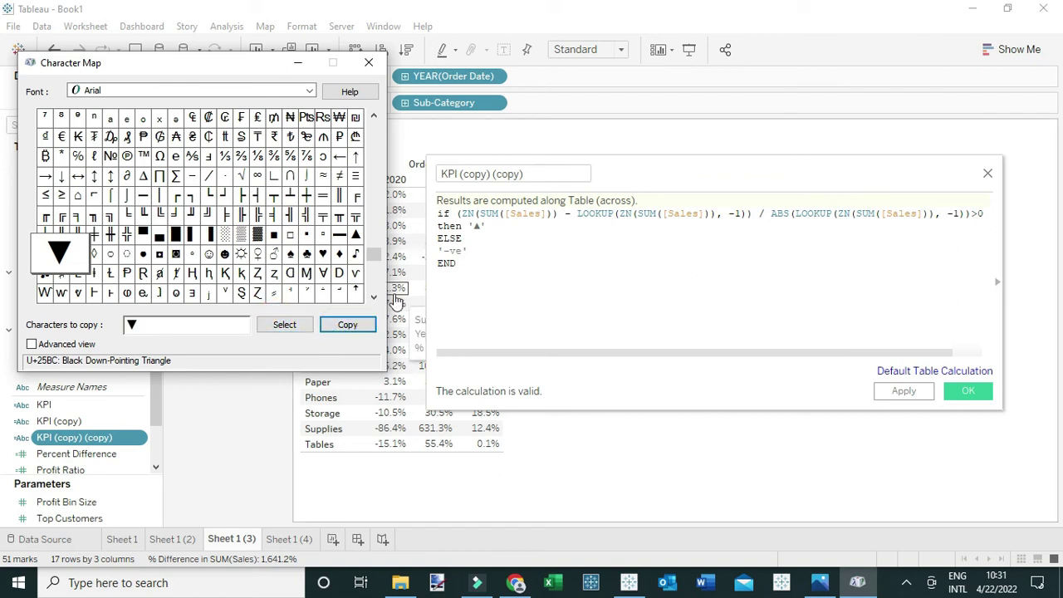
Replace the '-ve' result in the KPI (copy) (copy) formula with '▼', enlarge the formula for checking, and save the calculation
{"action": "left_click", "coordinate": [467, 253]}
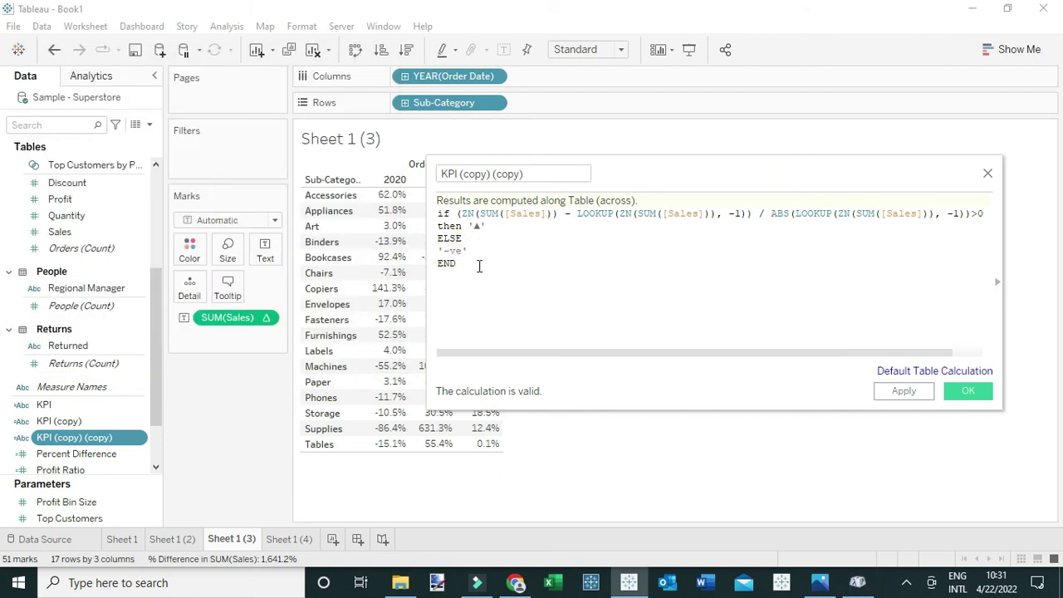
{"action": "key", "text": "BackSpace"}
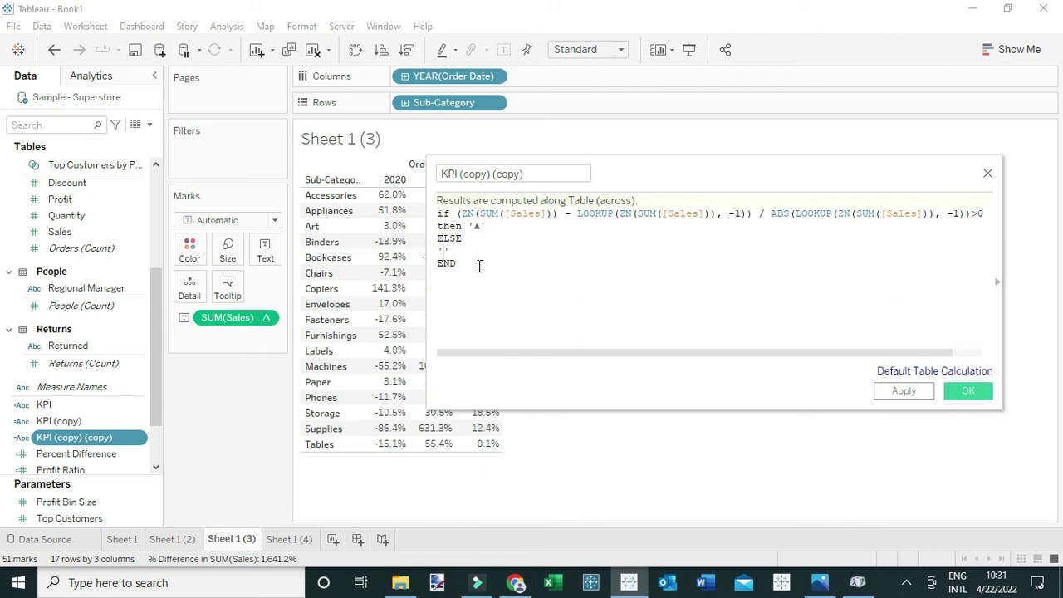
{"action": "scroll", "coordinate": [553, 249], "scroll_direction": "up", "scroll_amount": 4}
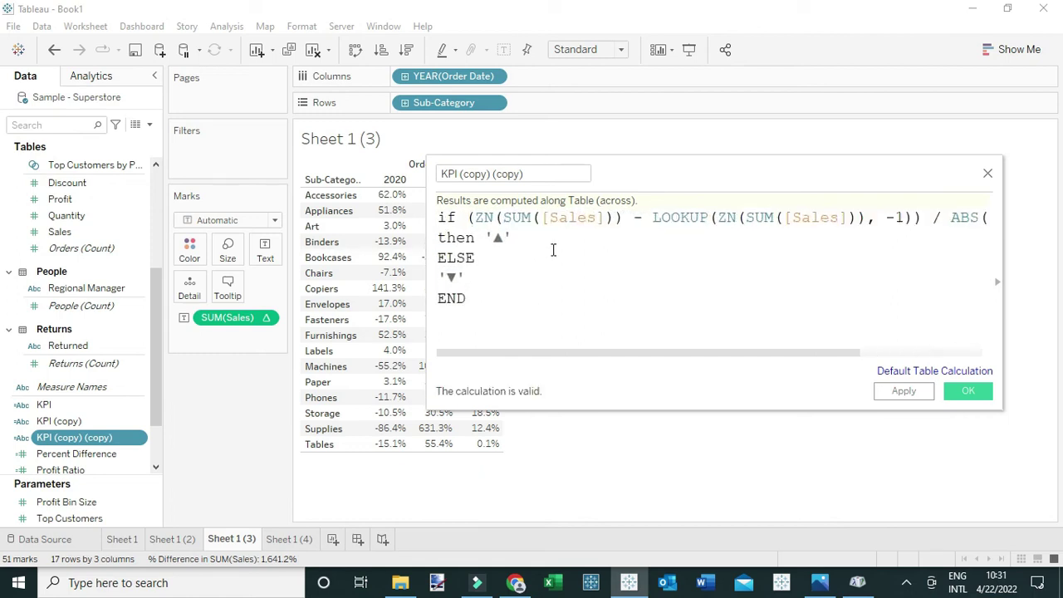
{"action": "left_click_drag", "start_coordinate": [678, 184], "coordinate": [423, 153]}
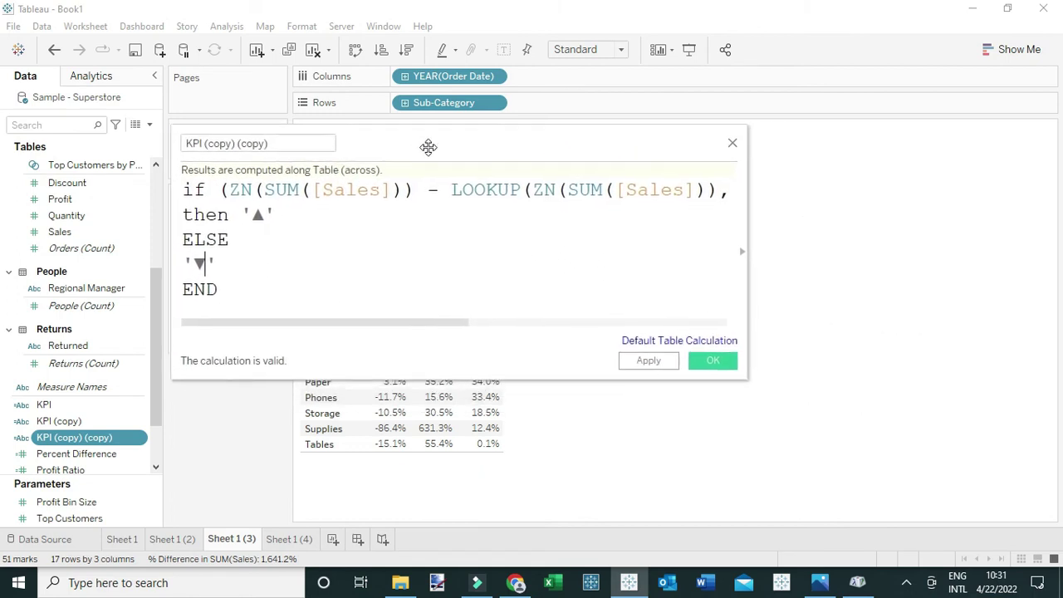
{"action": "left_click_drag", "start_coordinate": [744, 382], "coordinate": [963, 456]}
{"action": "double_click", "coordinate": [261, 215]}
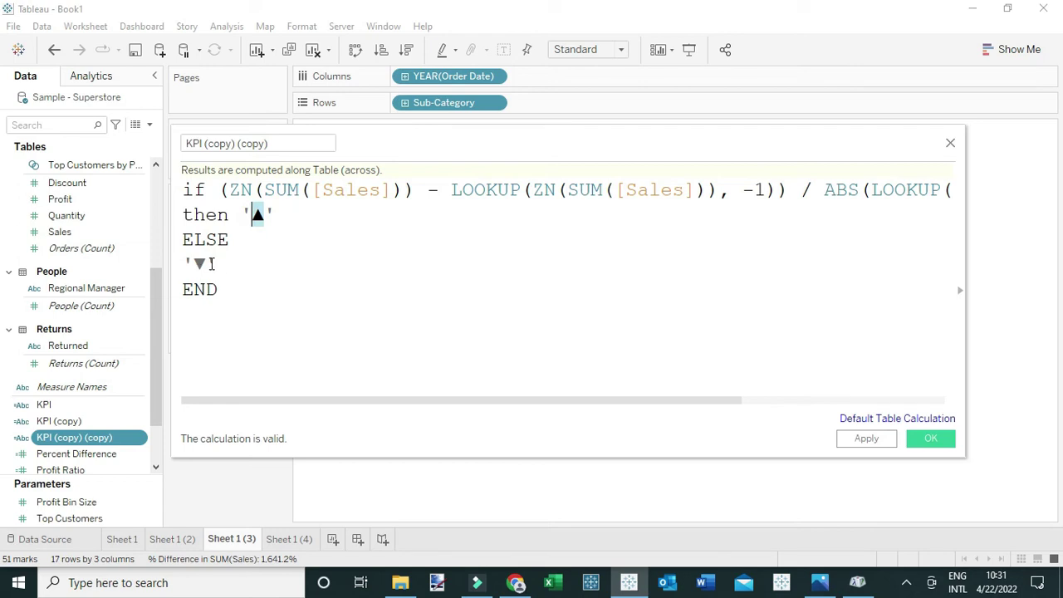
{"action": "double_click", "coordinate": [200, 264]}
{"action": "left_click", "coordinate": [927, 438]}
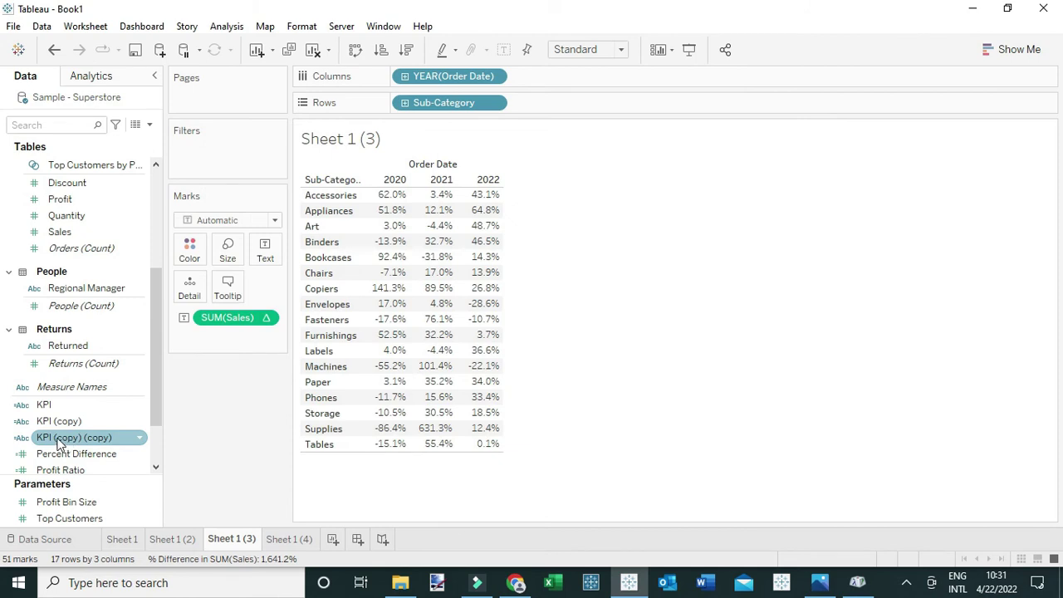
Add KPI (copy) (copy) to the table's text and edit the label to one line, with the KPI, a space and the percent difference
{"action": "left_click_drag", "start_coordinate": [57, 441], "coordinate": [266, 261]}
{"action": "left_click", "coordinate": [266, 260]}
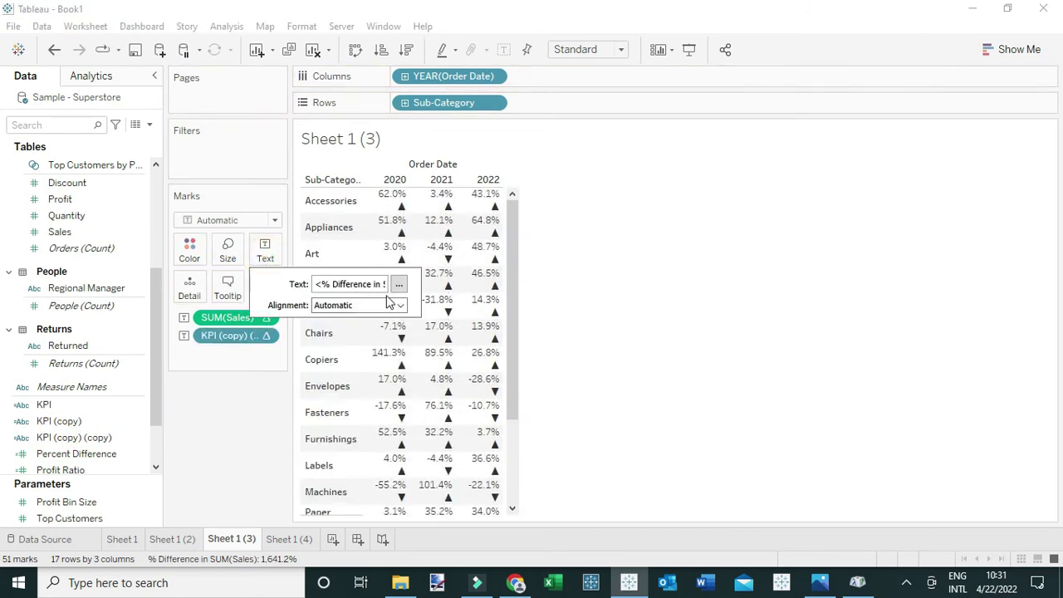
{"action": "left_click", "coordinate": [397, 283]}
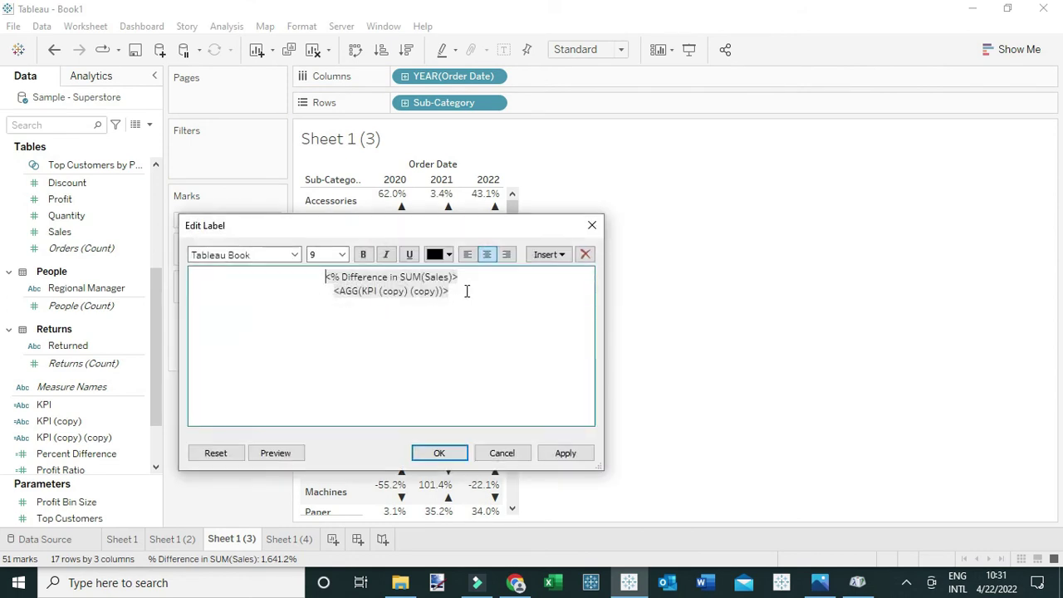
{"action": "left_click_drag", "start_coordinate": [467, 290], "coordinate": [324, 290]}
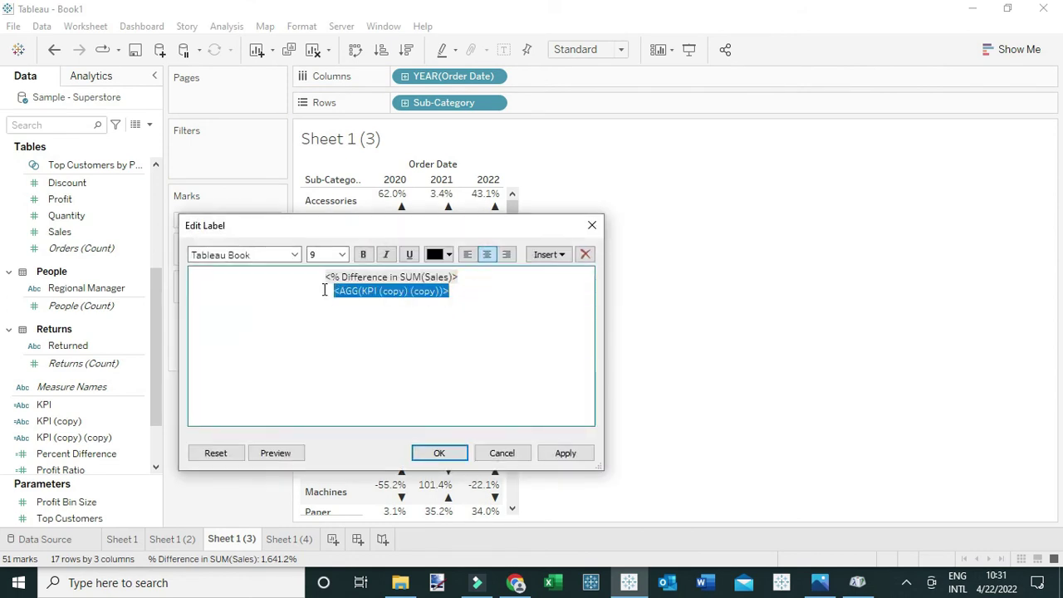
{"action": "key", "text": "ctrl+x"}
{"action": "left_click", "coordinate": [325, 277]}
{"action": "key", "text": "ctrl+v"}
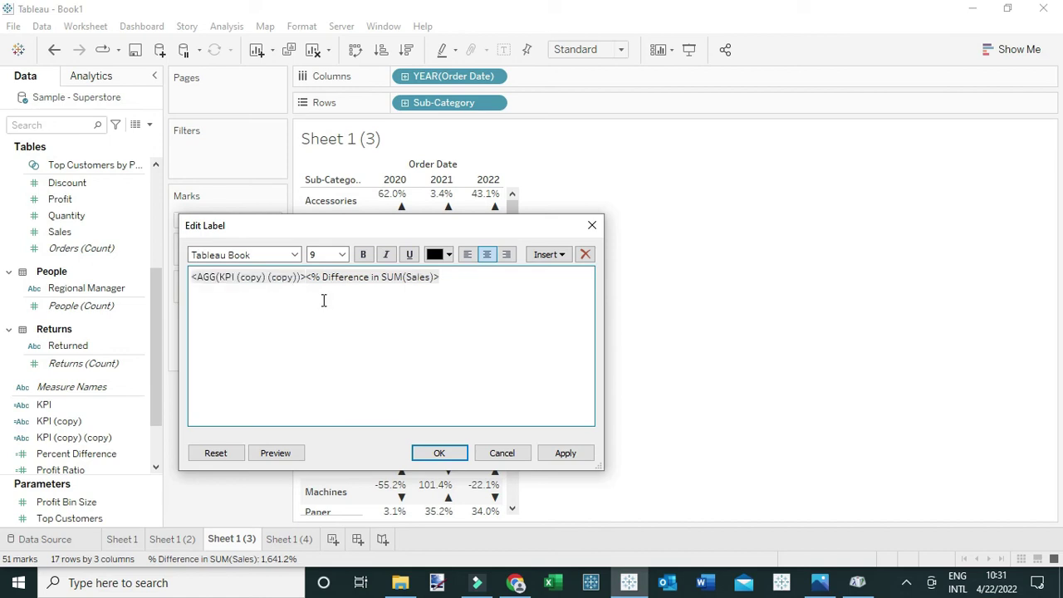
{"action": "left_click", "coordinate": [468, 277]}
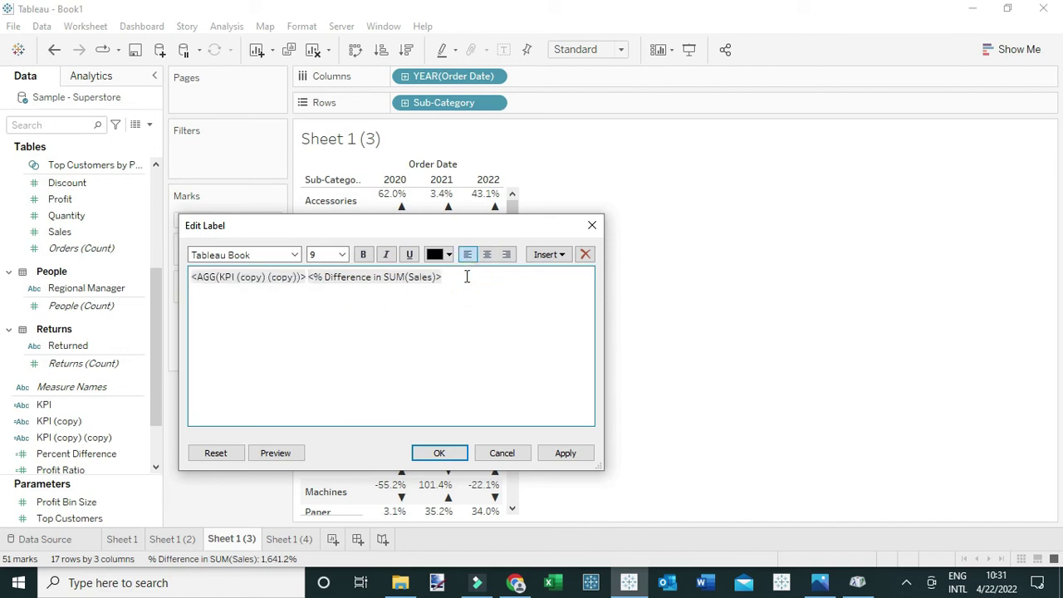
{"action": "left_click", "coordinate": [438, 453]}
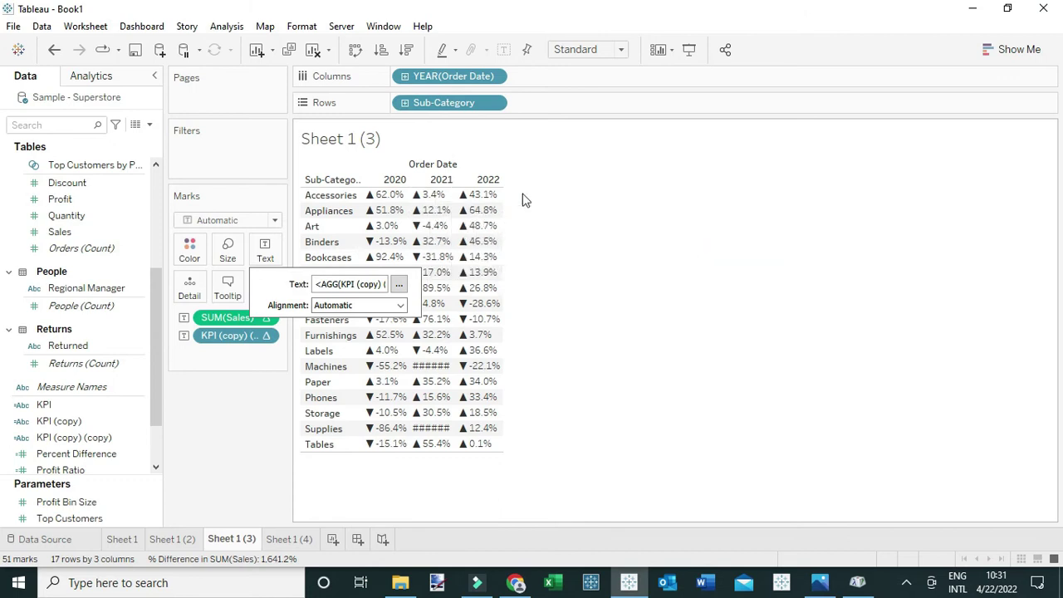
{"action": "left_click", "coordinate": [573, 234]}
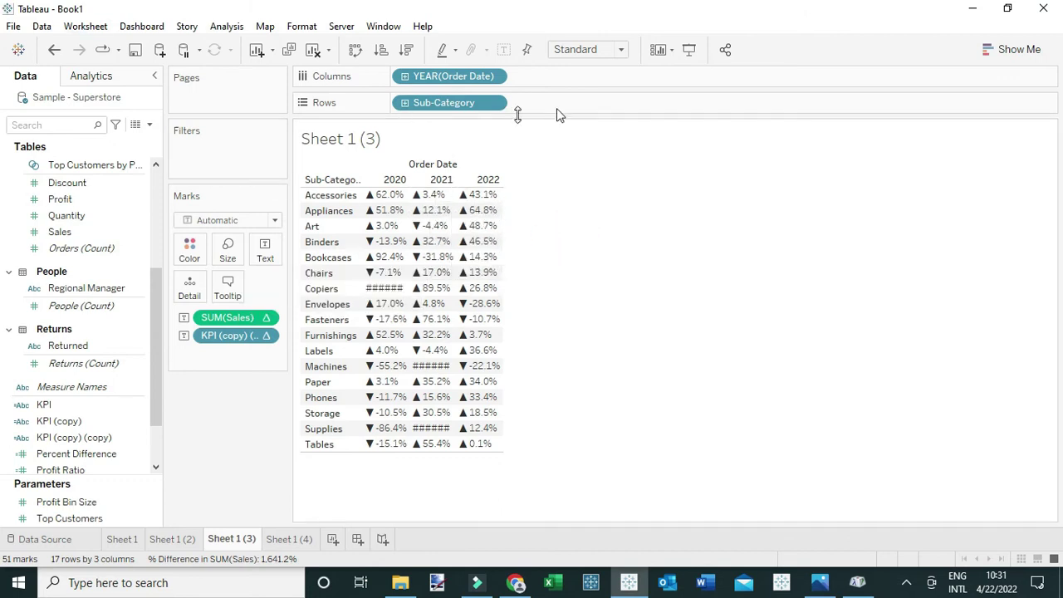
Widen the table's year columns so every triangle and percentage fits
{"action": "key", "text": "ctrl+Right"}
{"action": "key", "text": "ctrl+Right"}
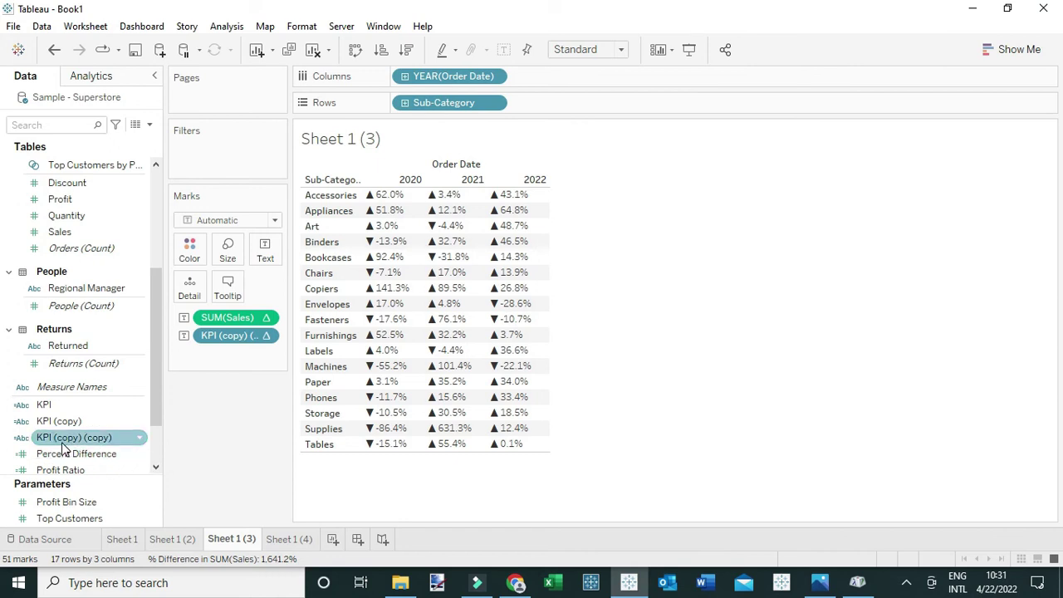
Color the table by KPI (copy) (copy), assigning green to the ▲ value and red to the ▼ value
{"action": "left_click_drag", "start_coordinate": [65, 449], "coordinate": [189, 249]}
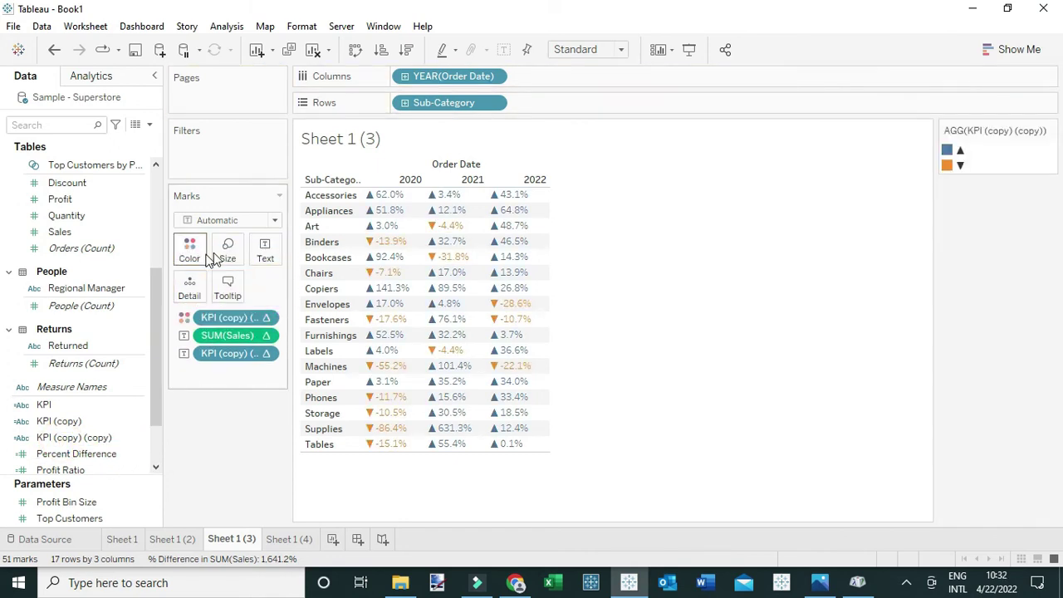
{"action": "double_click", "coordinate": [956, 155]}
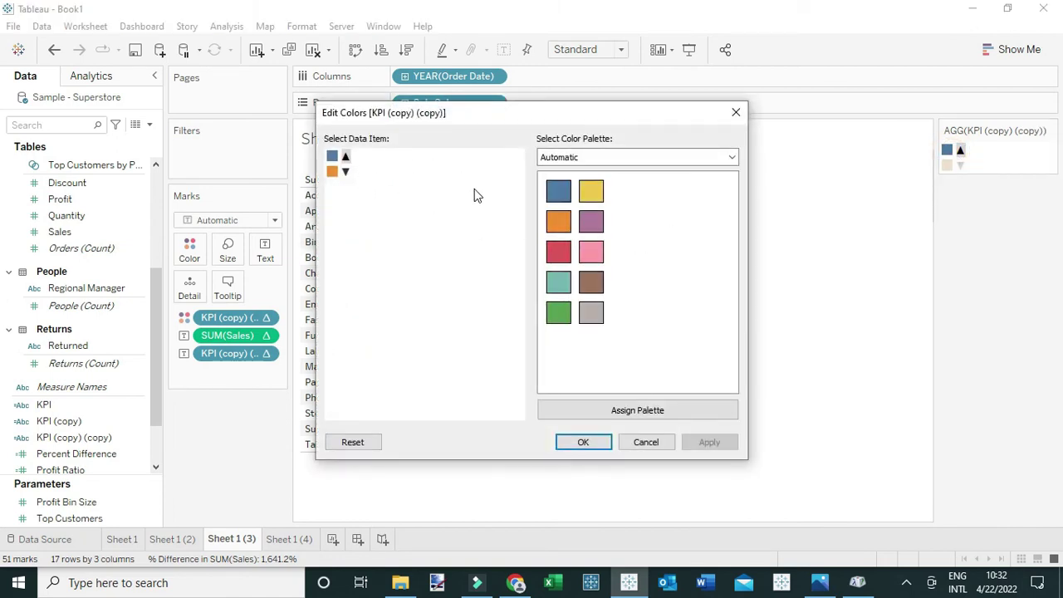
{"action": "left_click", "coordinate": [560, 313]}
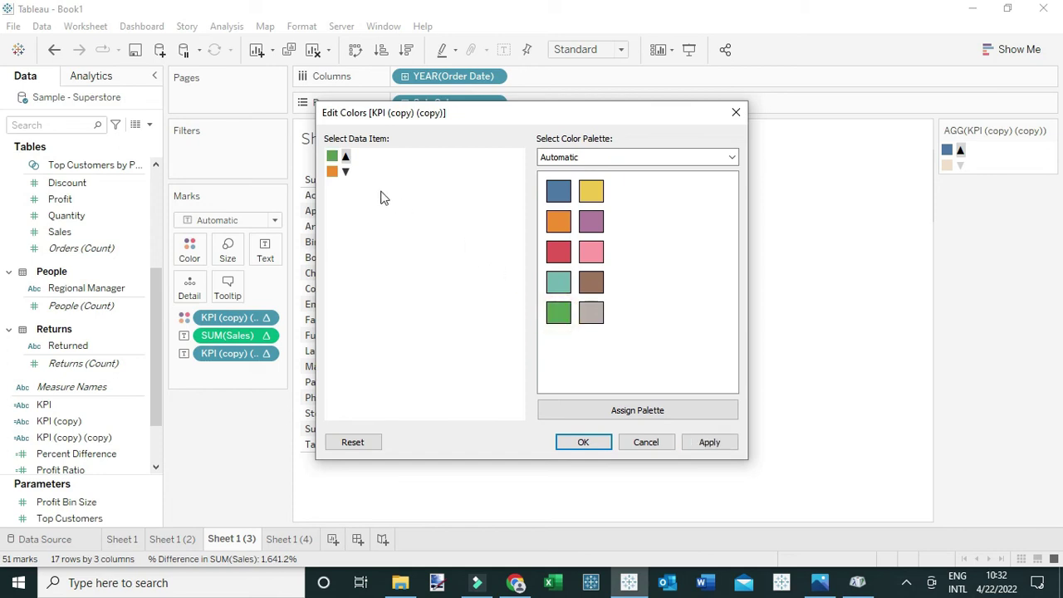
{"action": "left_click", "coordinate": [345, 172]}
{"action": "left_click", "coordinate": [558, 251]}
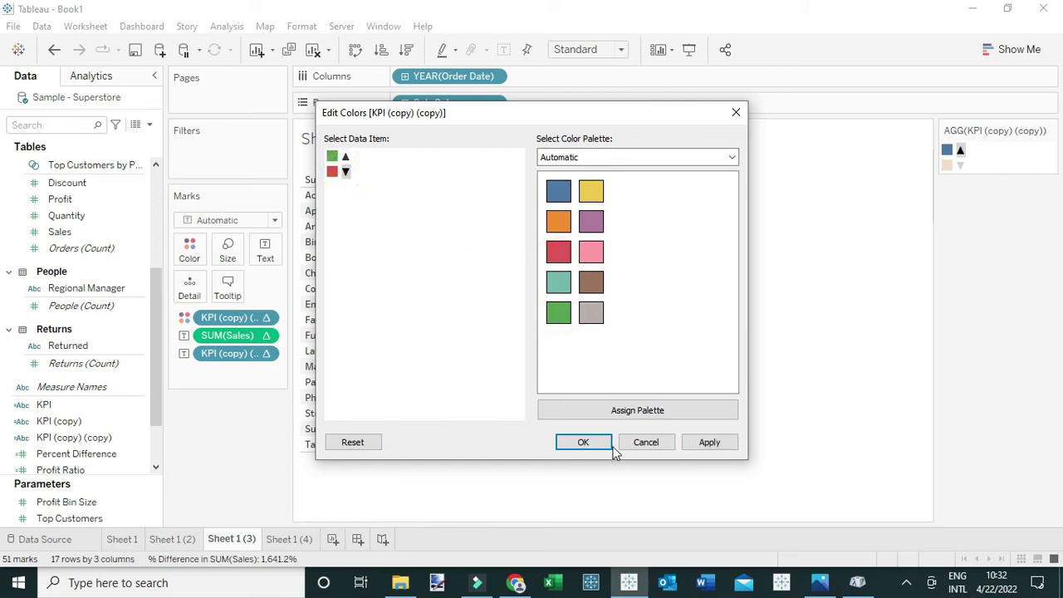
{"action": "left_click", "coordinate": [589, 442]}
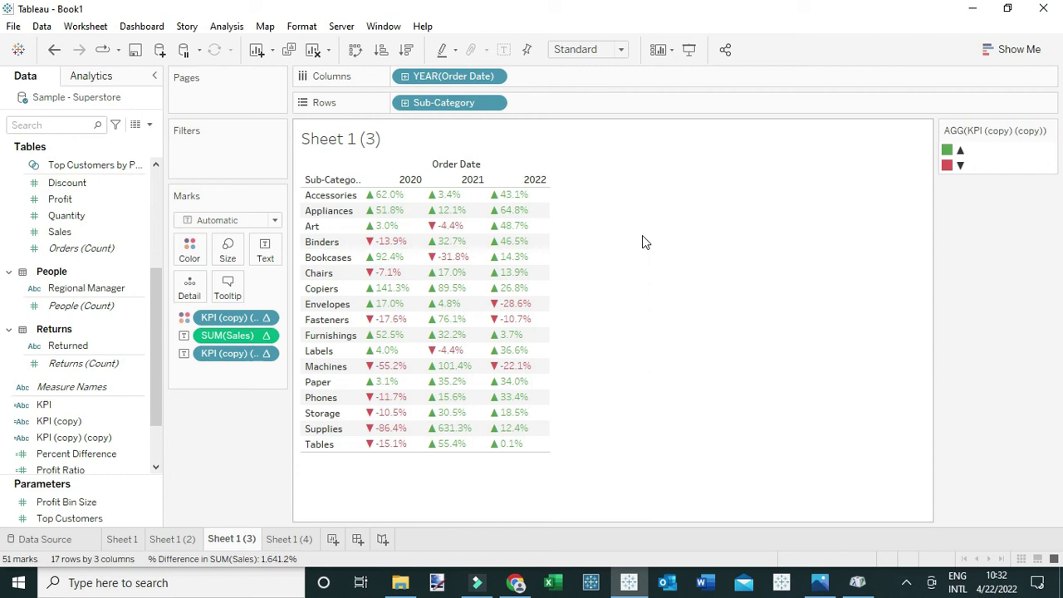
Go to Sheet 1 (4), consult the Wingdings.jpg chart in Photos for the triangle letters, and return to Tableau
{"action": "left_click", "coordinate": [284, 539]}
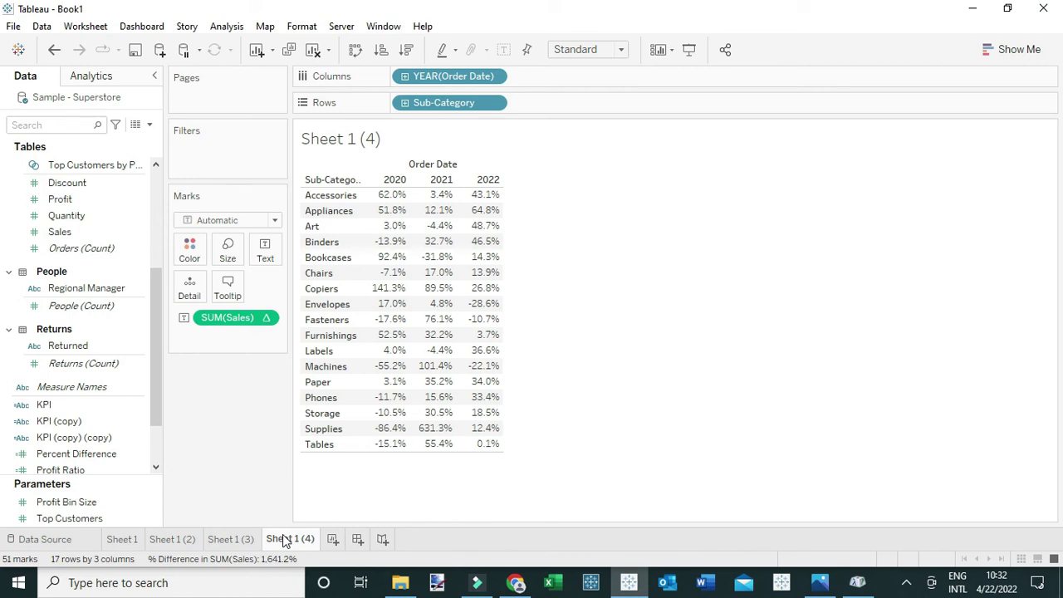
{"action": "left_click", "coordinate": [821, 582]}
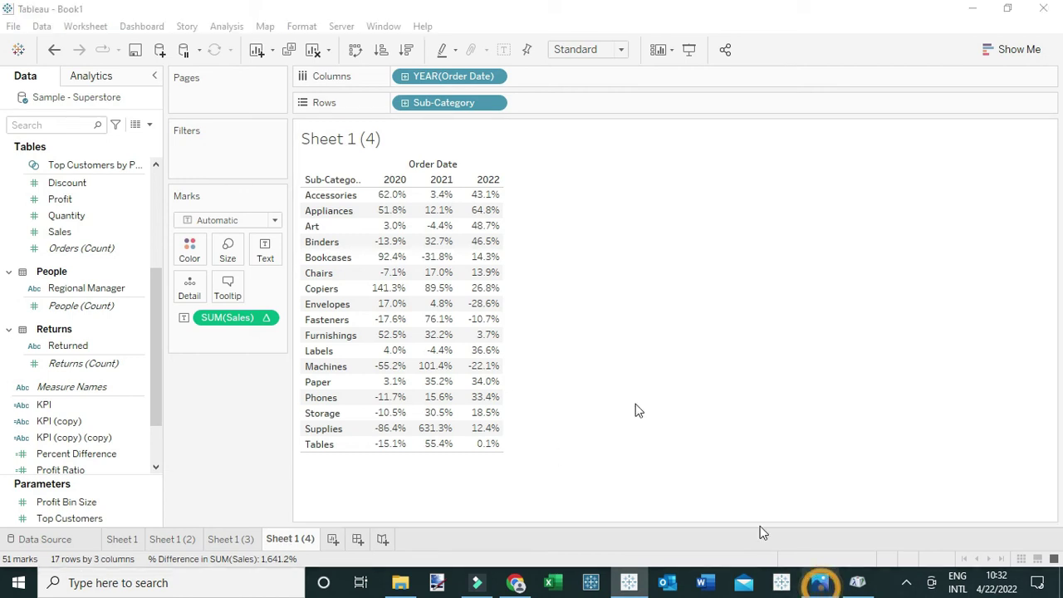
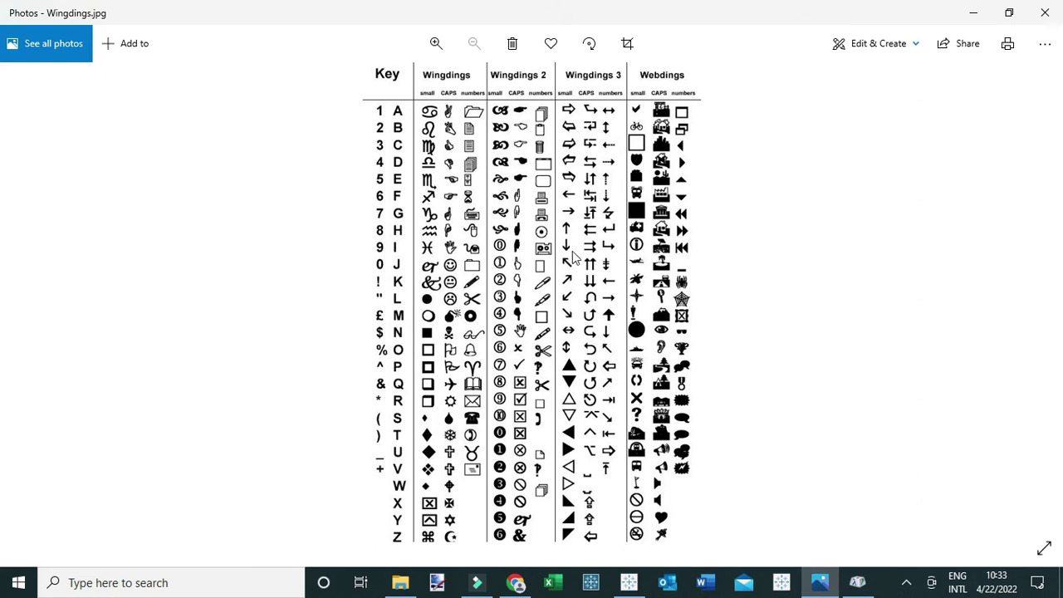
{"action": "left_click", "coordinate": [629, 581]}
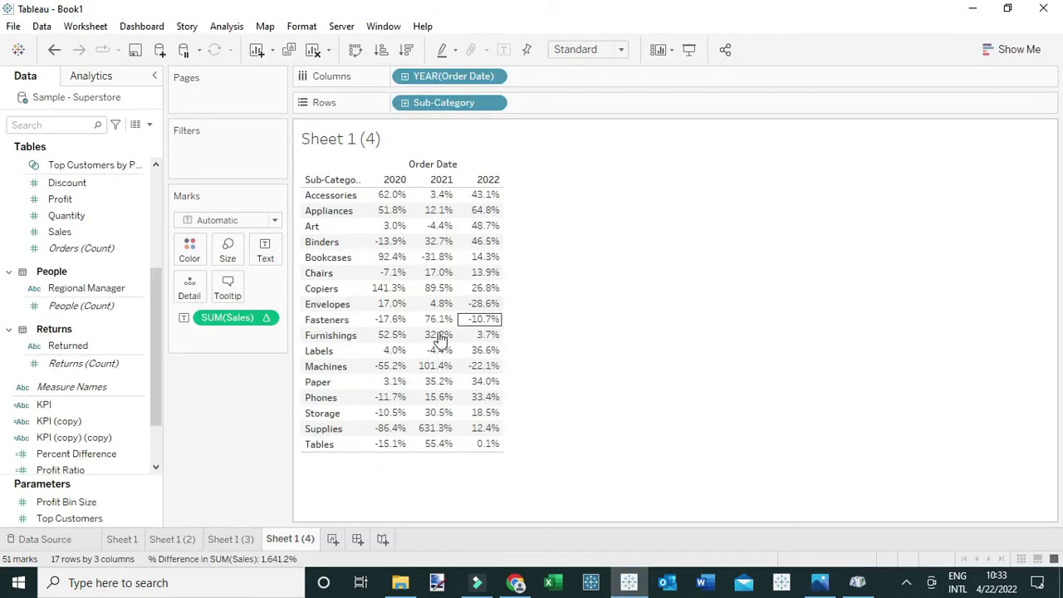
Duplicate the KPI calculated field, open the duplicate for editing and rename it 'KPI - Wingdings'
{"action": "left_click", "coordinate": [83, 504]}
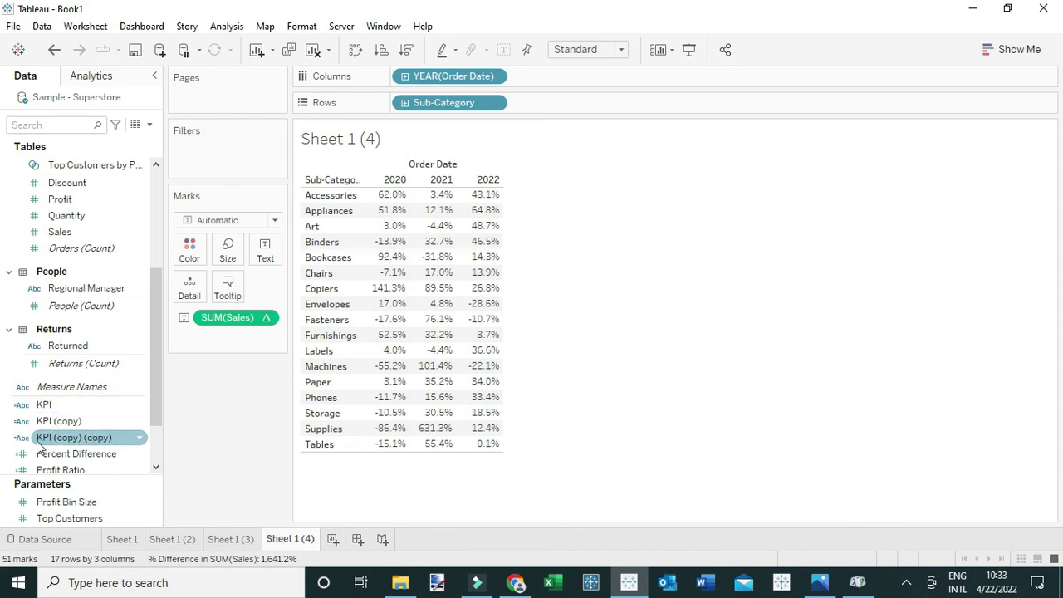
{"action": "right_click", "coordinate": [48, 407]}
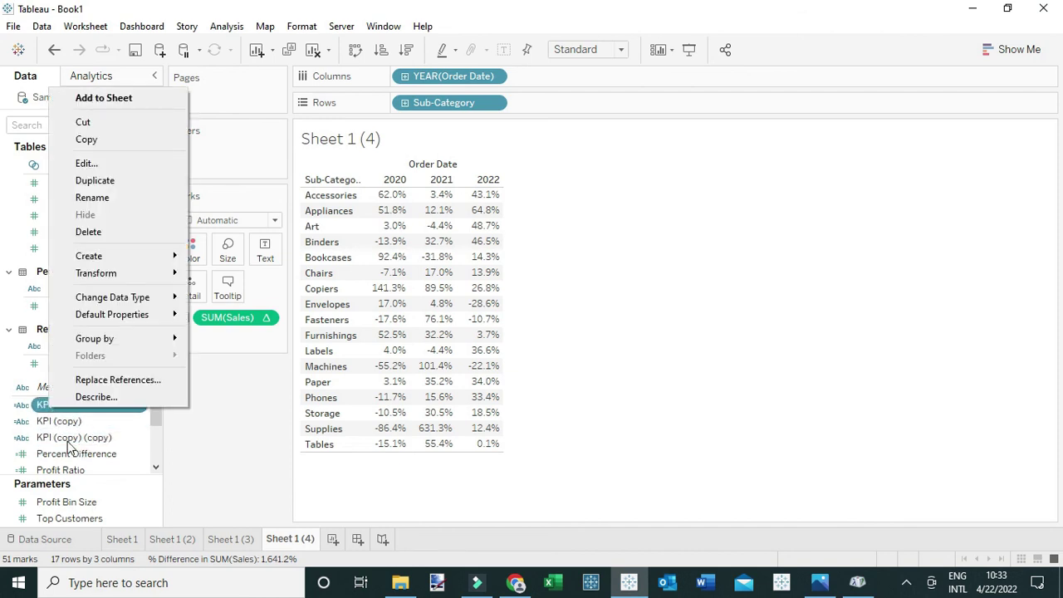
{"action": "left_click", "coordinate": [95, 180]}
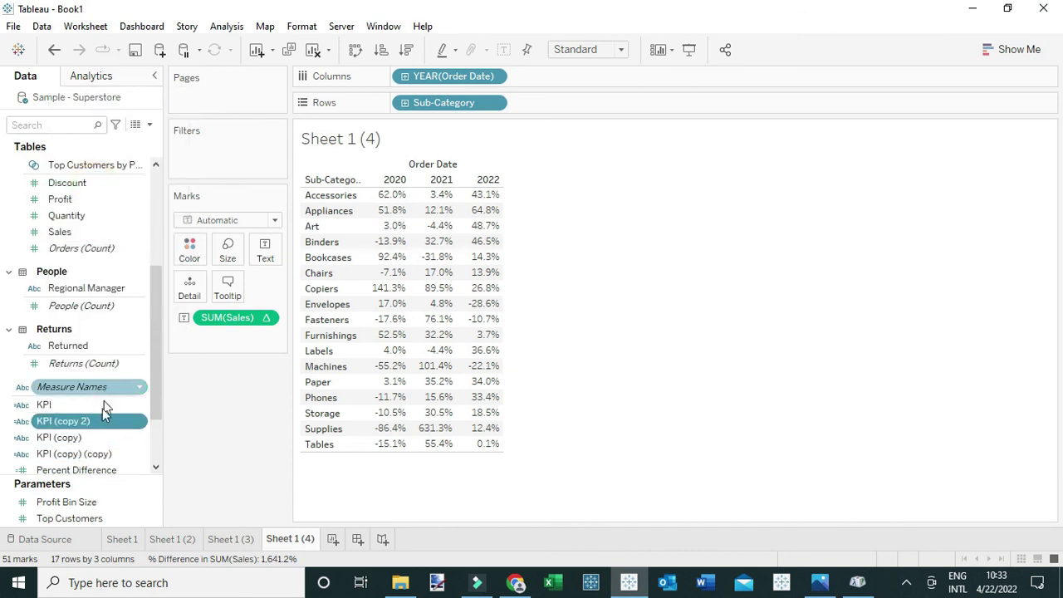
{"action": "right_click", "coordinate": [105, 428]}
{"action": "left_click", "coordinate": [153, 179]}
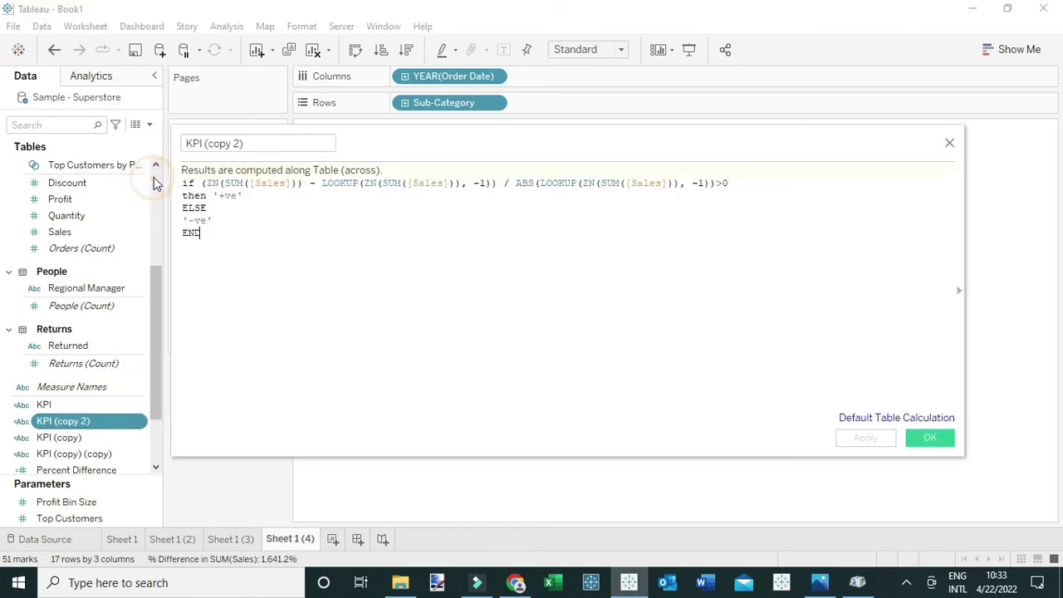
{"action": "left_click", "coordinate": [256, 143]}
{"action": "left_click_drag", "start_coordinate": [257, 143], "coordinate": [206, 143]}
{"action": "key", "text": "BackSpace"}
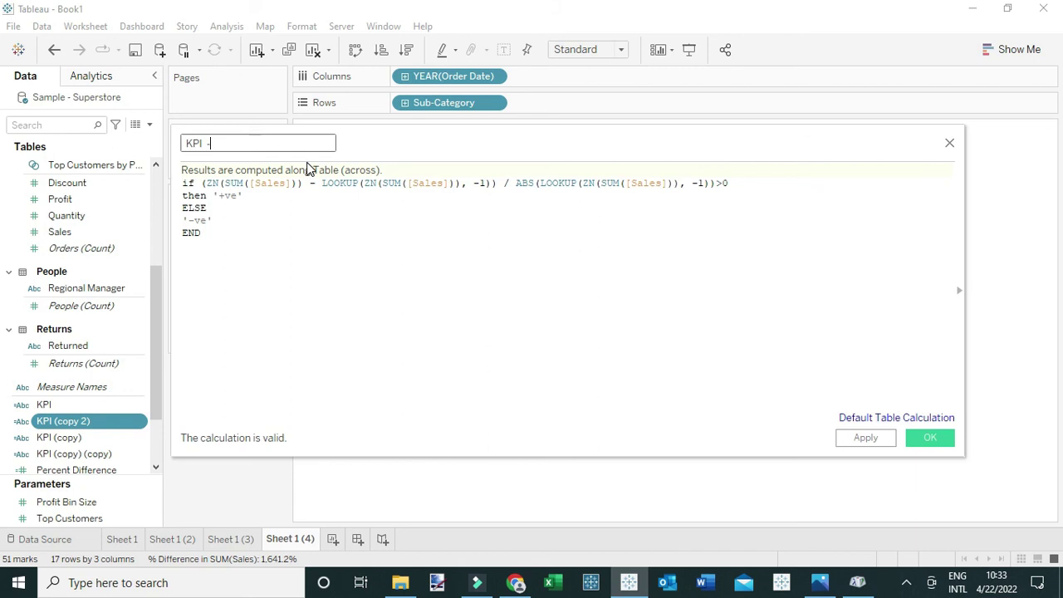
{"action": "type", "text": "- Wingdings"}
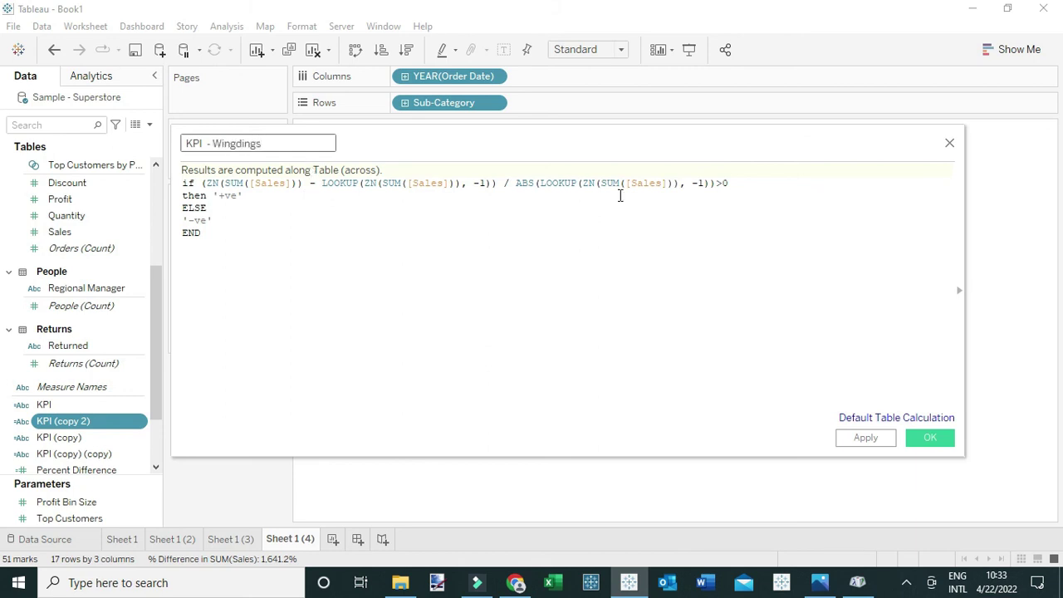
Replace the '+ve' result with 'p' and the '-ve' result with 'q' in the KPI - Wingdings formula, and save the calculation
{"action": "left_click_drag", "start_coordinate": [511, 149], "coordinate": [639, 172]}
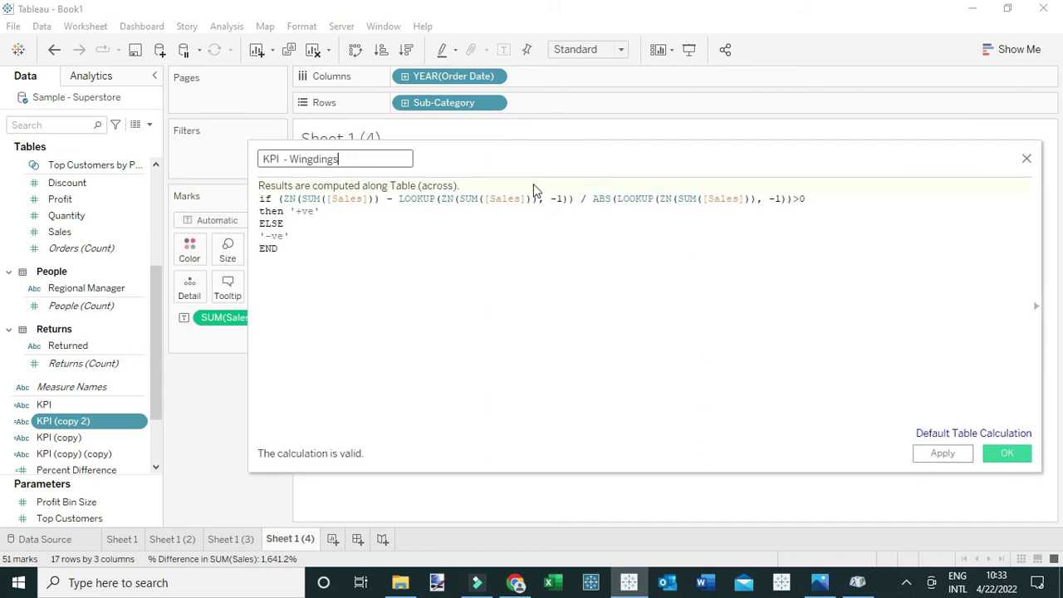
{"action": "left_click", "coordinate": [315, 213]}
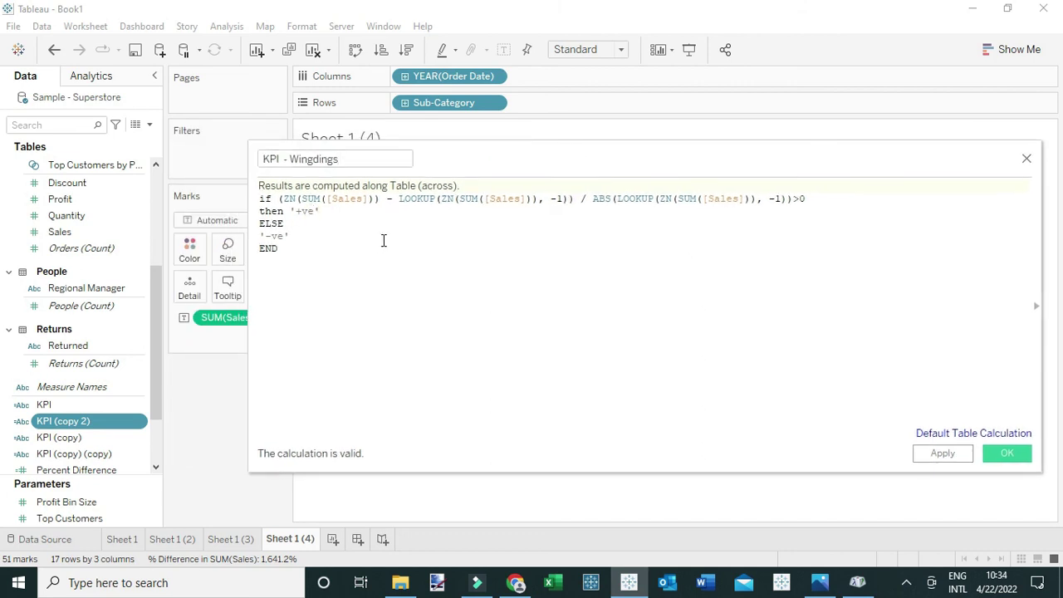
{"action": "key", "text": "BackSpace"}
{"action": "key", "text": "BackSpace"}
{"action": "key", "text": "BackSpace"}
{"action": "key", "text": "BackSpace"}
{"action": "type", "text": "q"}
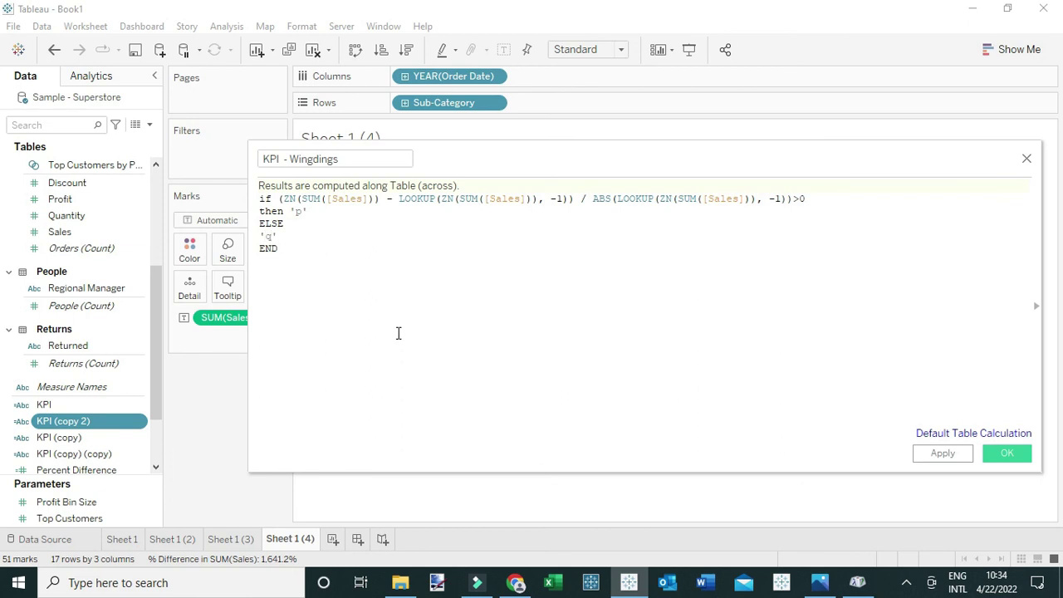
{"action": "left_click", "coordinate": [1011, 457]}
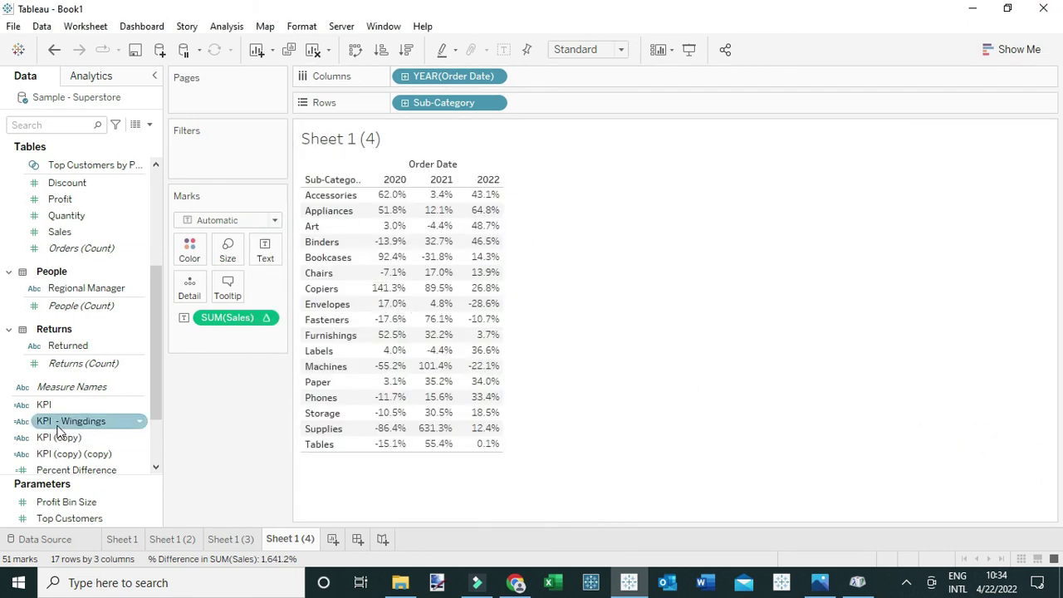
Add KPI - Wingdings to the table's text and edit the label to one left-aligned line, with the KPI, a space and the percent difference
{"action": "left_click_drag", "start_coordinate": [54, 425], "coordinate": [266, 251]}
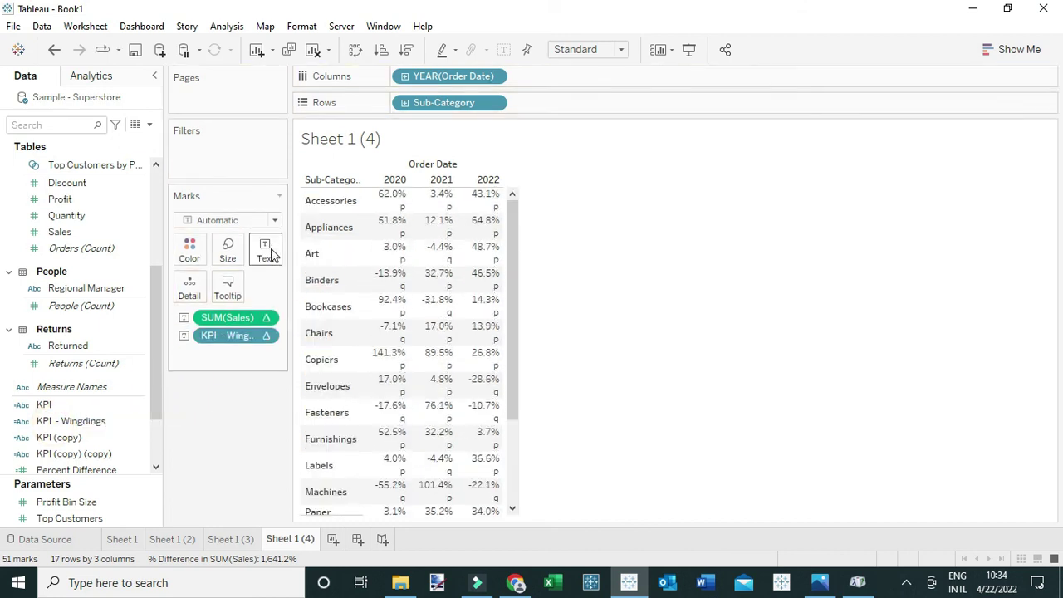
{"action": "left_click", "coordinate": [277, 253]}
{"action": "left_click", "coordinate": [398, 284]}
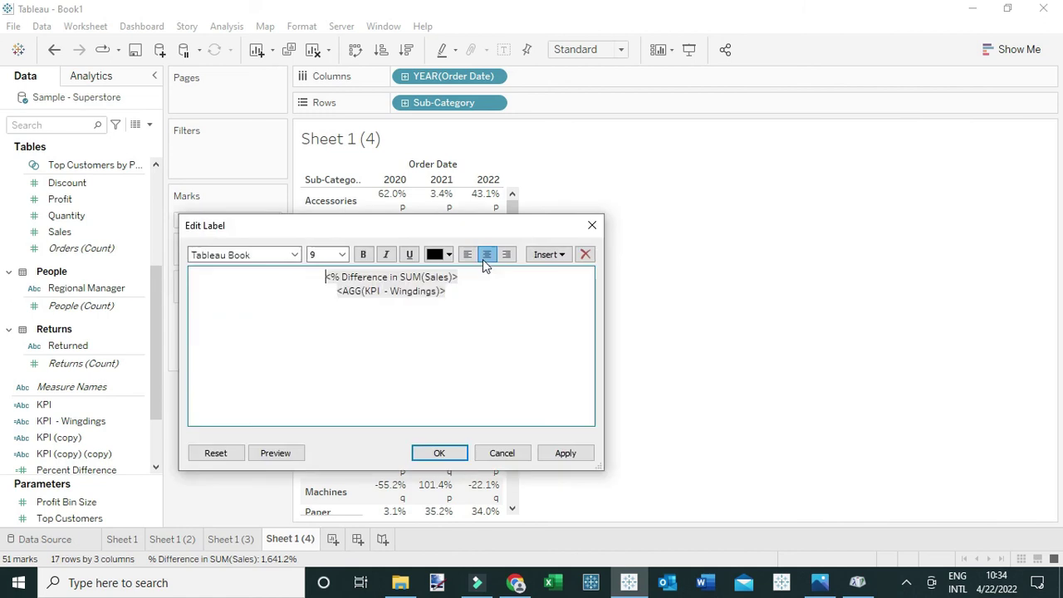
{"action": "double_click", "coordinate": [327, 290]}
{"action": "key", "text": "ctrl+c"}
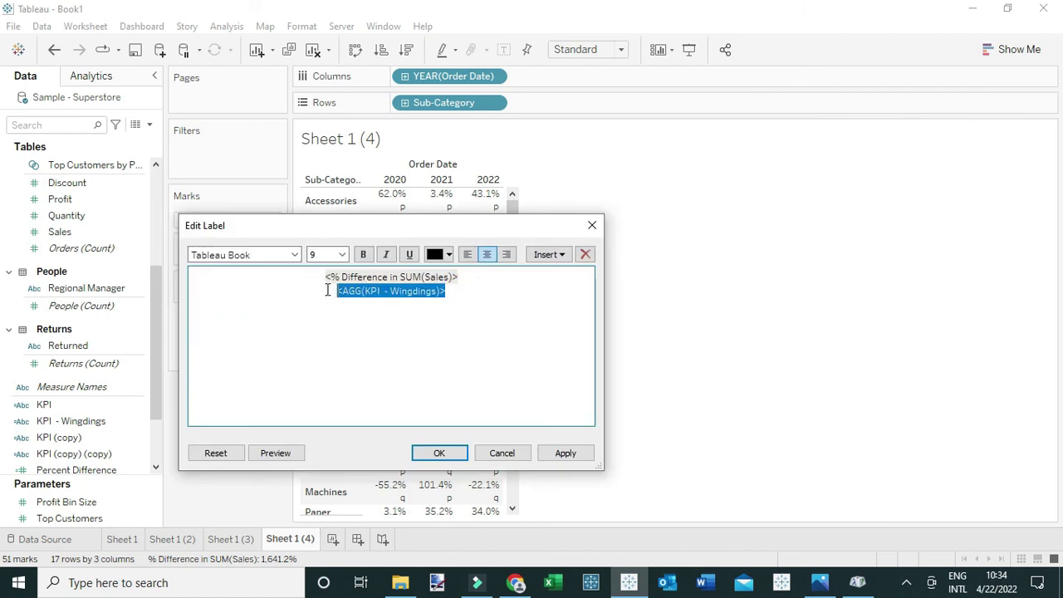
{"action": "key", "text": "BackSpace"}
{"action": "left_click", "coordinate": [323, 278]}
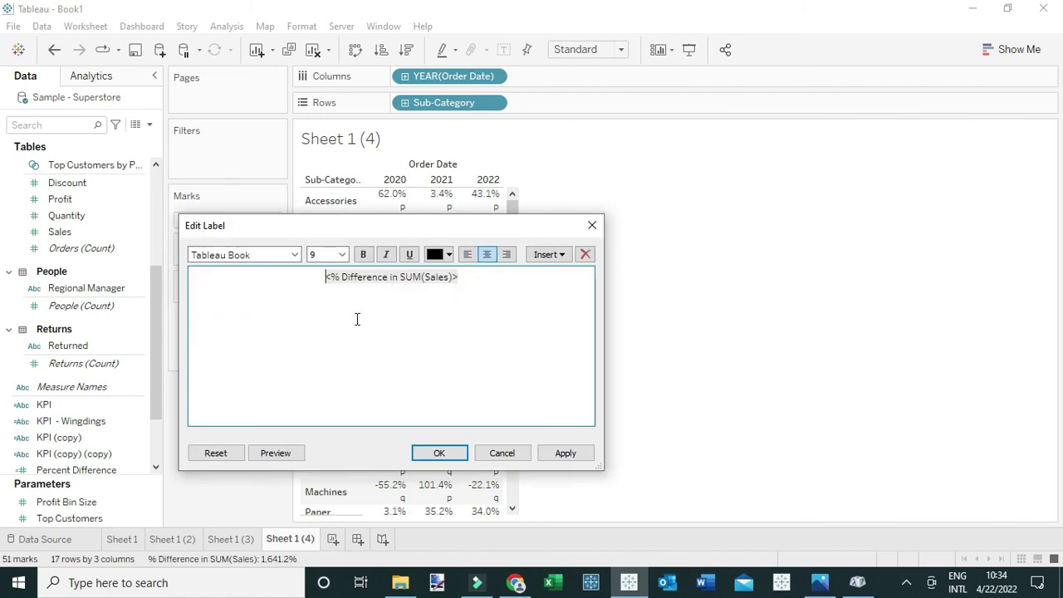
{"action": "key", "text": "ctrl+v"}
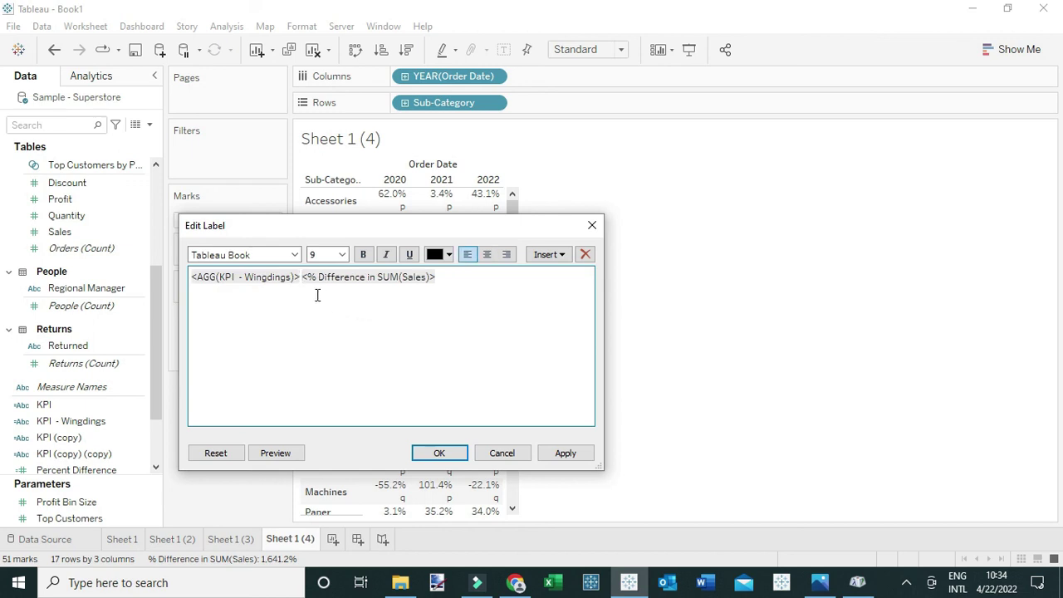
Set the font of the KPI - Wingdings field in the label to Wingdings 3, checking the Wingdings chart in Photos, and apply the label
{"action": "left_click_drag", "start_coordinate": [302, 277], "coordinate": [191, 274]}
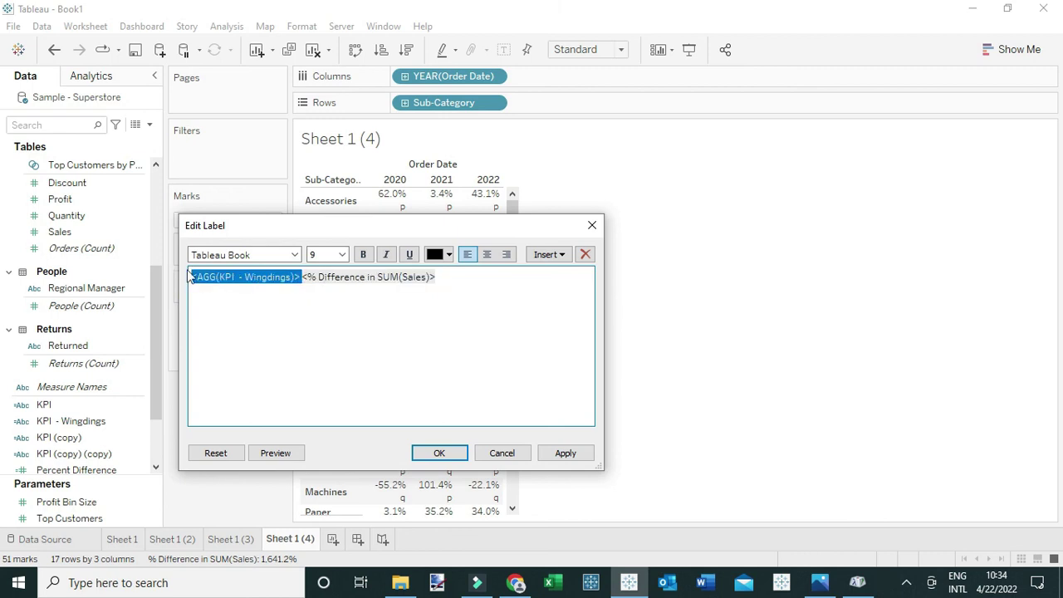
{"action": "left_click", "coordinate": [293, 255]}
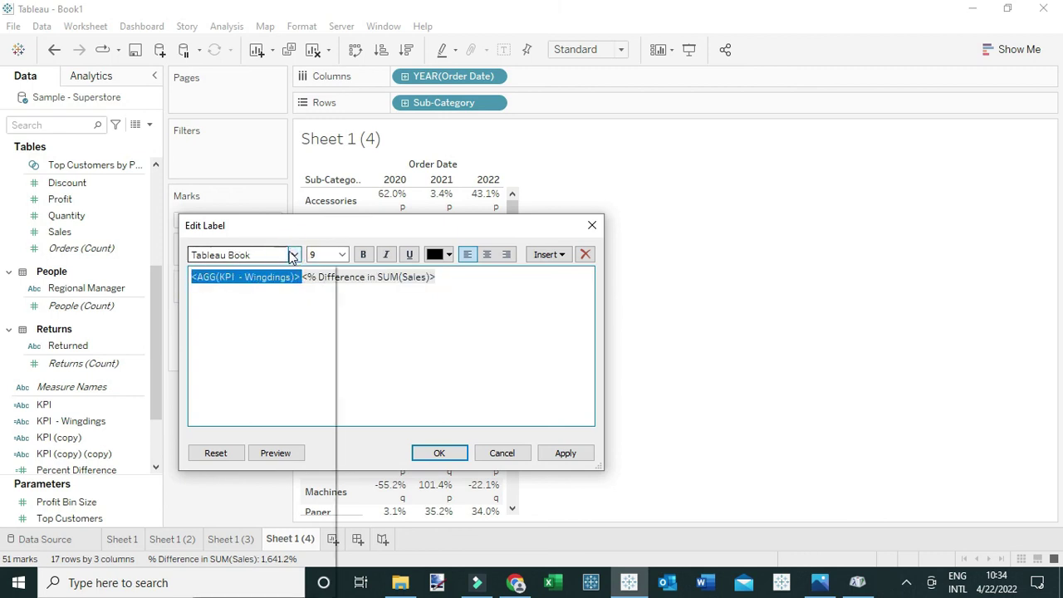
{"action": "left_click", "coordinate": [294, 255]}
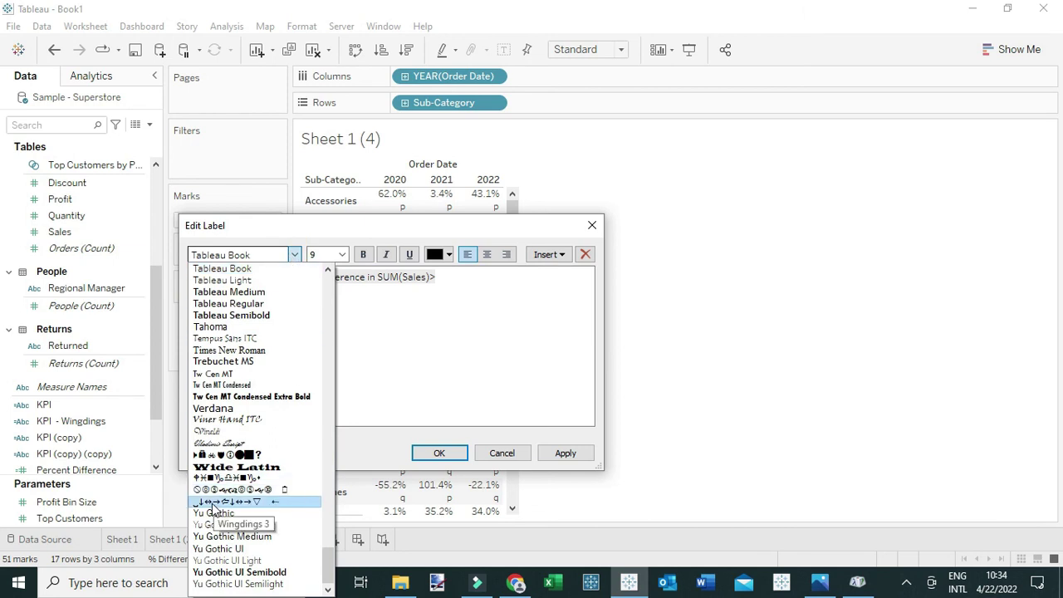
{"action": "left_click", "coordinate": [820, 582]}
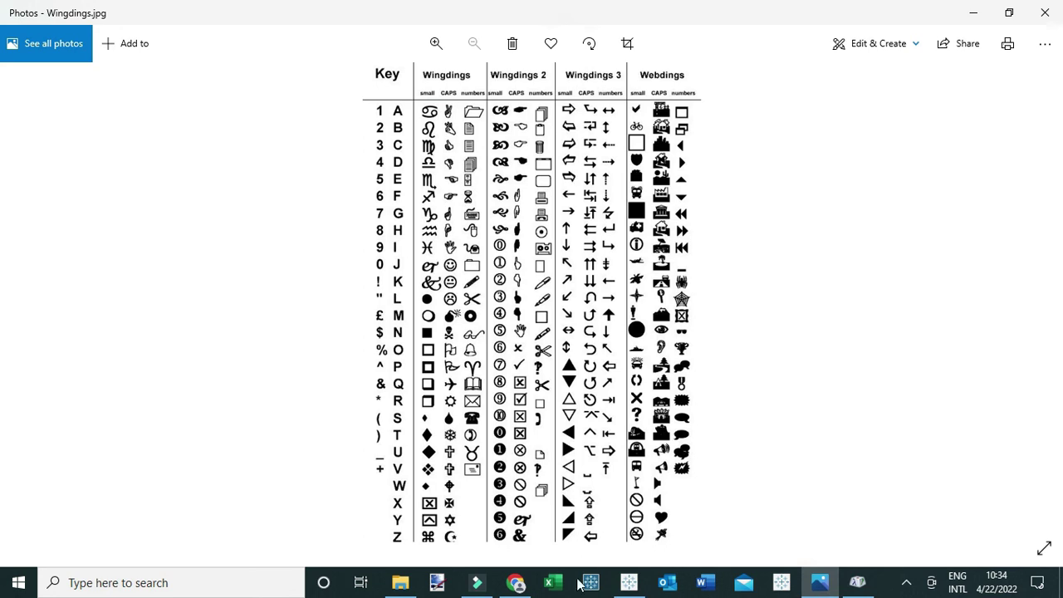
{"action": "left_click", "coordinate": [636, 585]}
{"action": "left_click", "coordinate": [294, 255]}
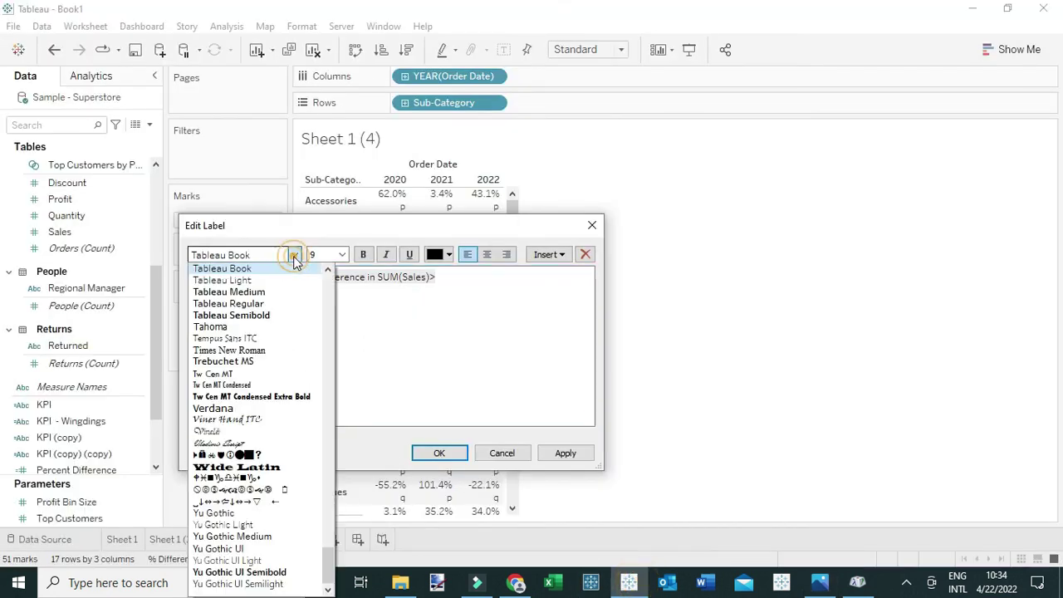
{"action": "left_click", "coordinate": [239, 502]}
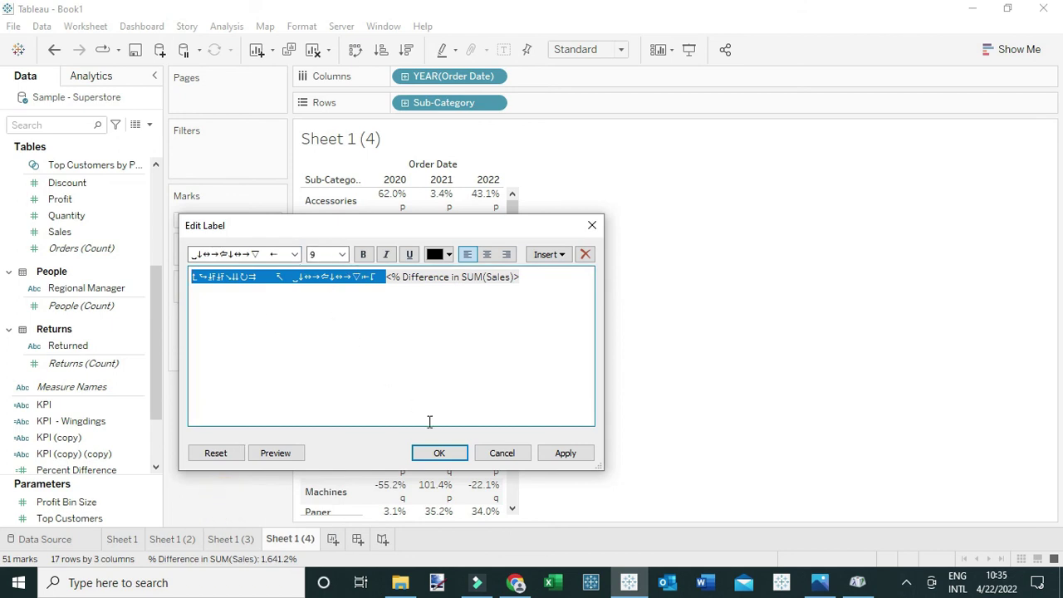
{"action": "left_click", "coordinate": [439, 452]}
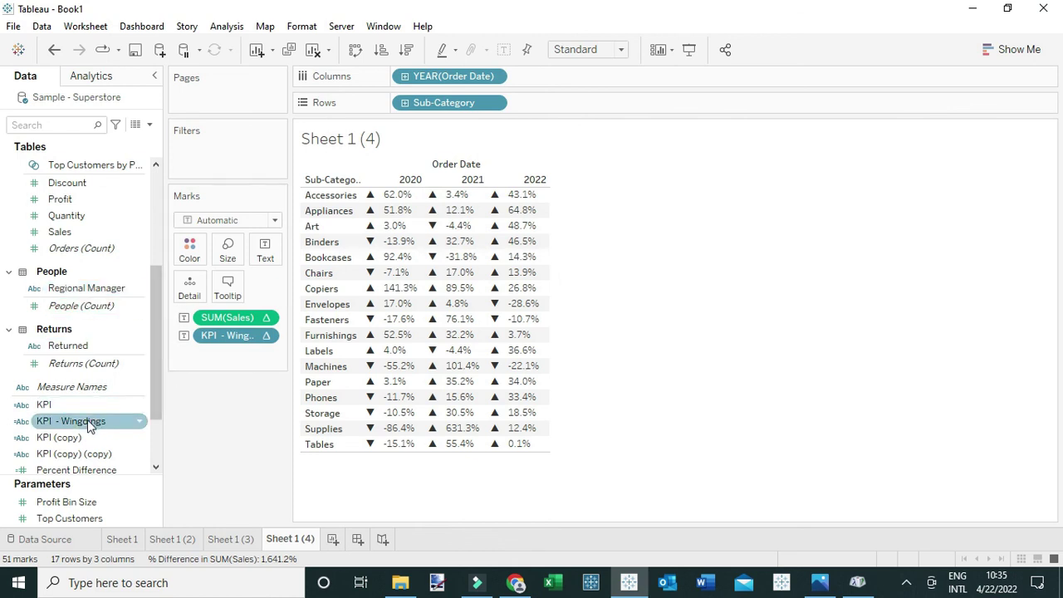
Color the table by KPI - Wingdings, assigning green to the p value and red to the q value
{"action": "left_click_drag", "start_coordinate": [73, 424], "coordinate": [190, 253]}
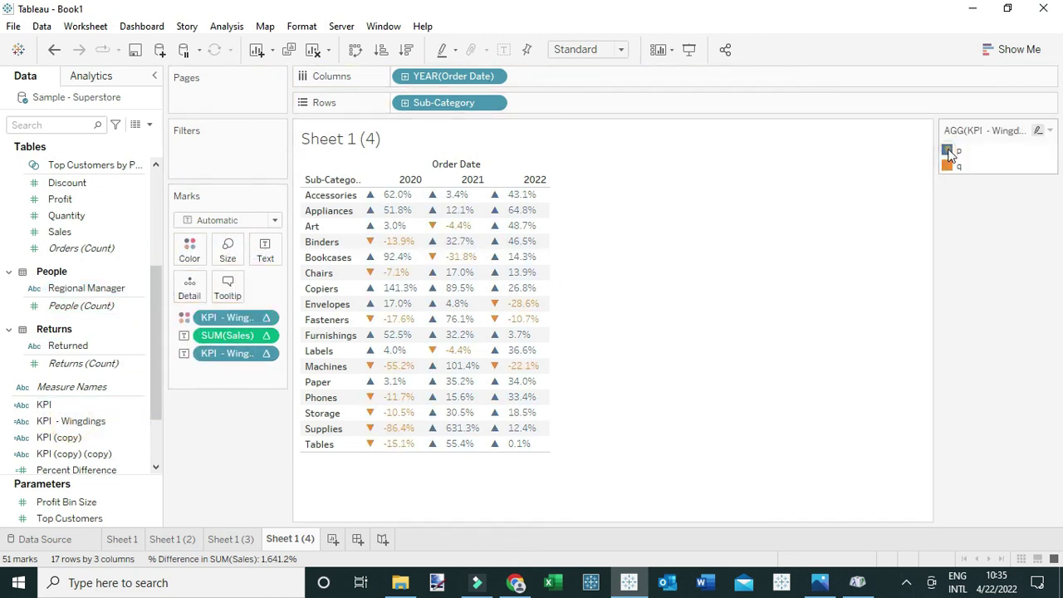
{"action": "double_click", "coordinate": [949, 152]}
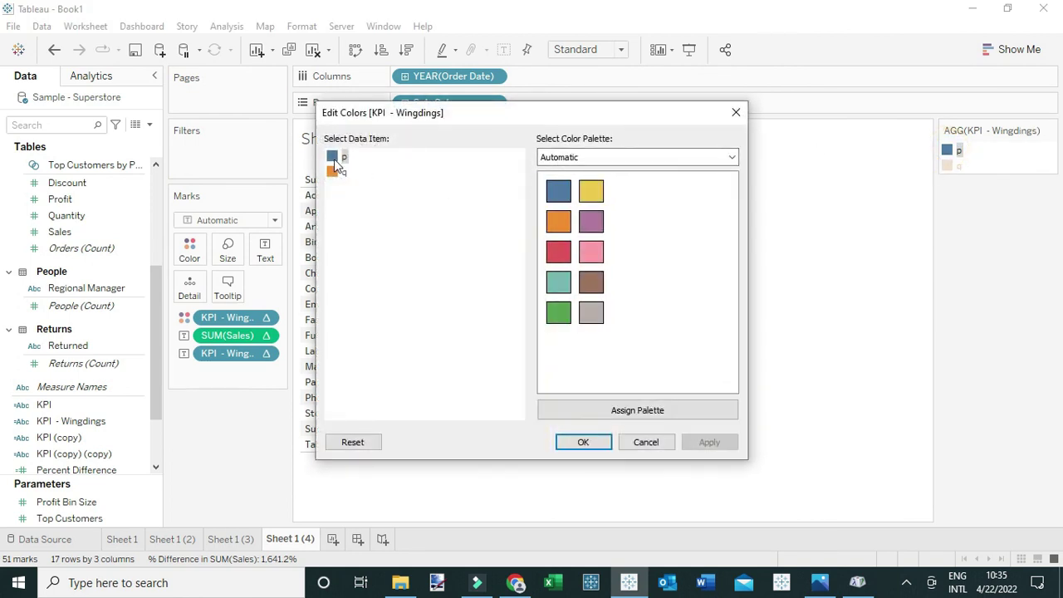
{"action": "left_click_drag", "start_coordinate": [493, 124], "coordinate": [654, 134]}
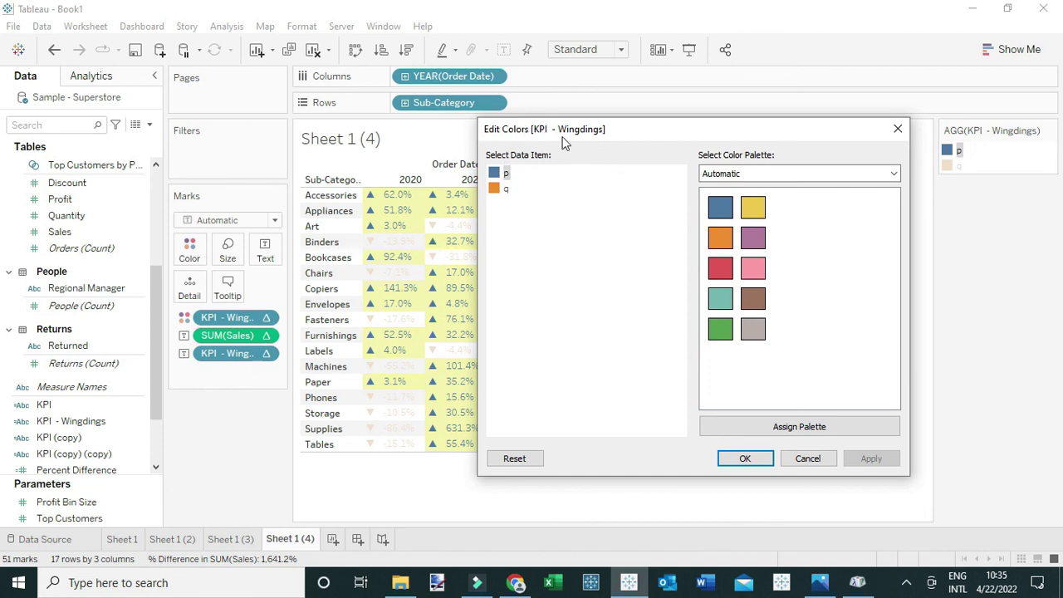
{"action": "left_click", "coordinate": [721, 329]}
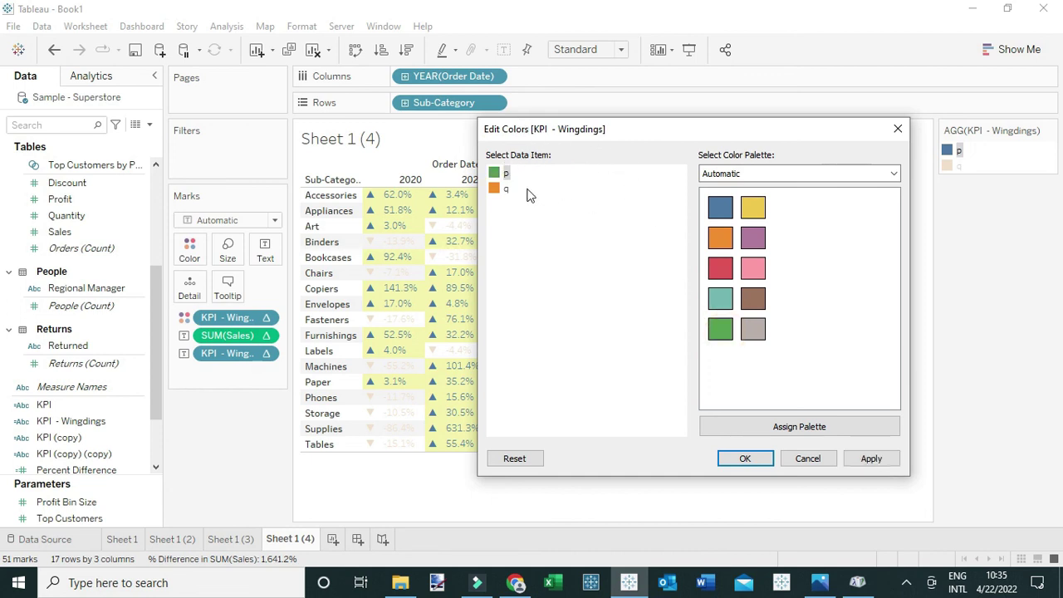
{"action": "left_click", "coordinate": [506, 190]}
{"action": "left_click", "coordinate": [715, 265]}
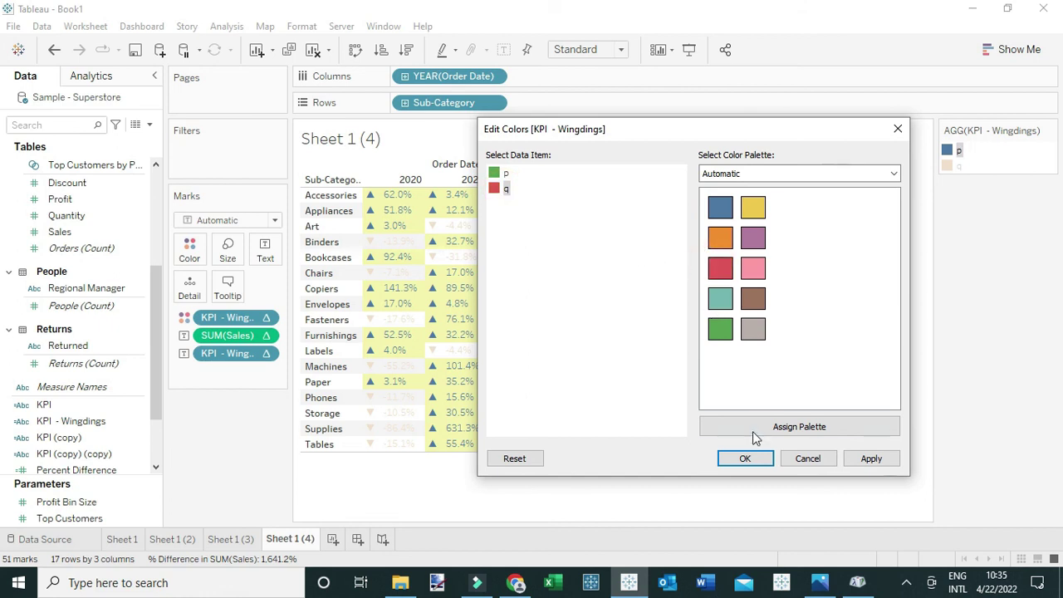
{"action": "left_click", "coordinate": [750, 459]}
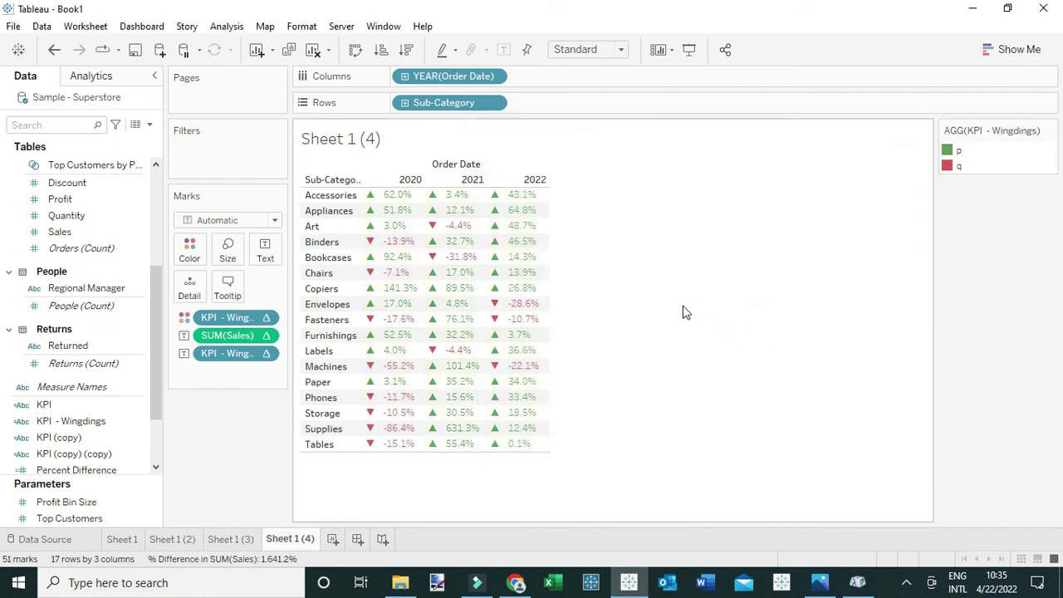